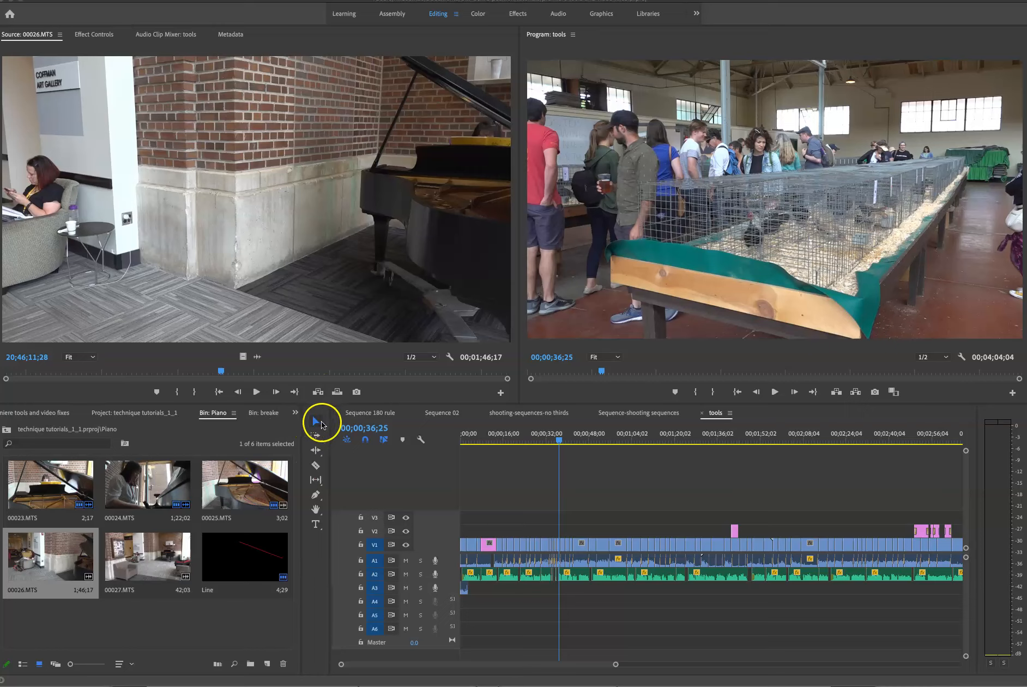
- Shift all clips from about 00;00;20;00 onward to the right with the Track Select Forward tool, and undo the shift
left_click(315, 423)
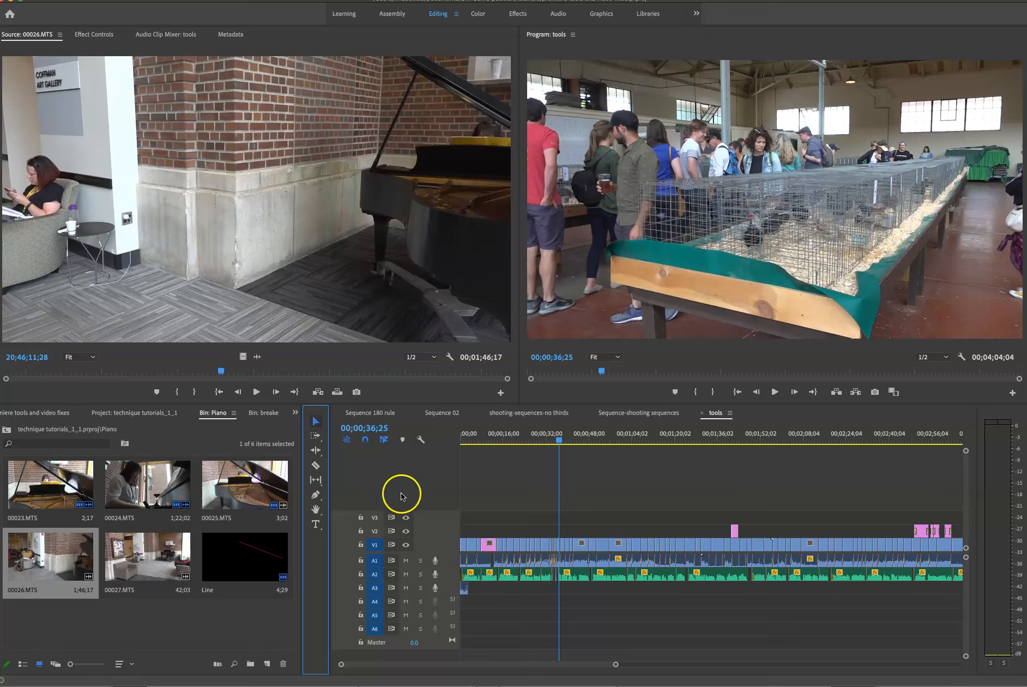
left_click(614, 652)
left_click(316, 436)
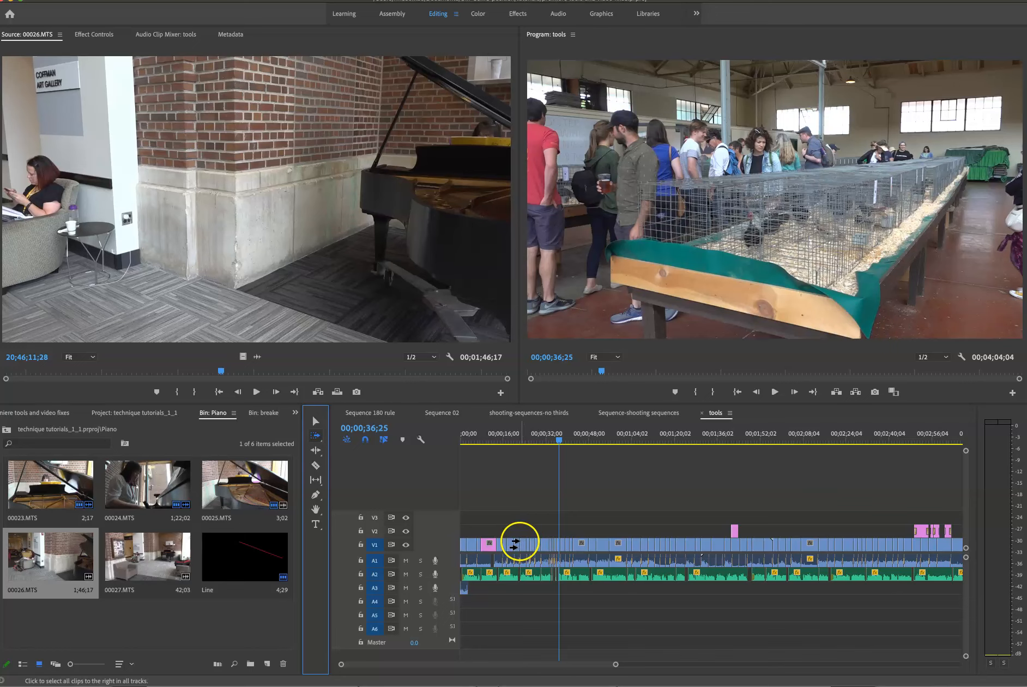
left_click(513, 544)
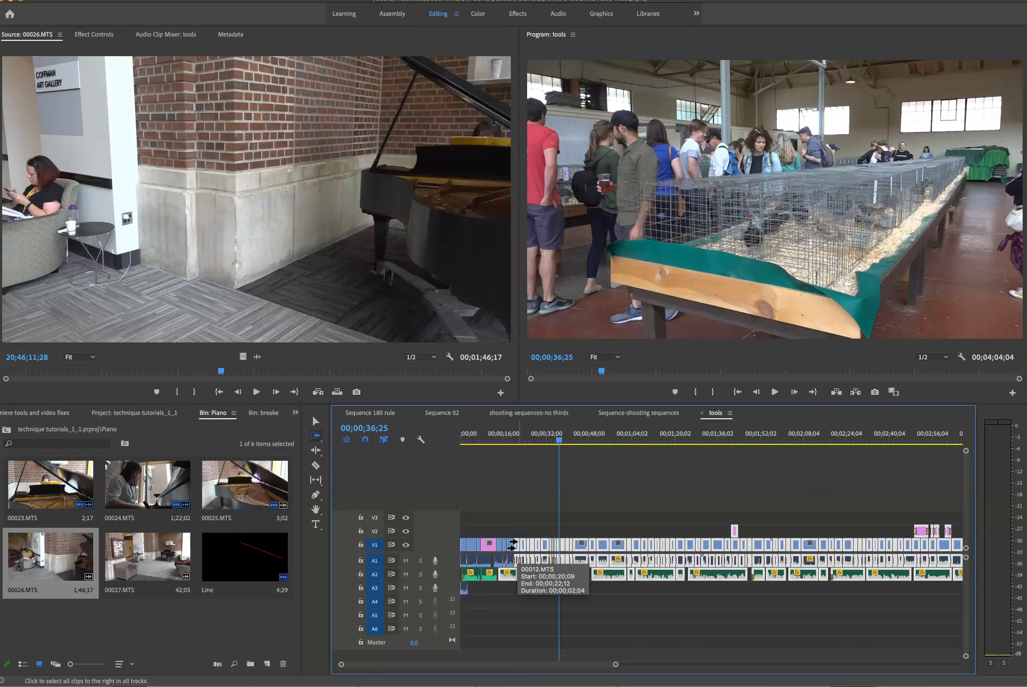
left_click_drag(513, 544, 643, 544)
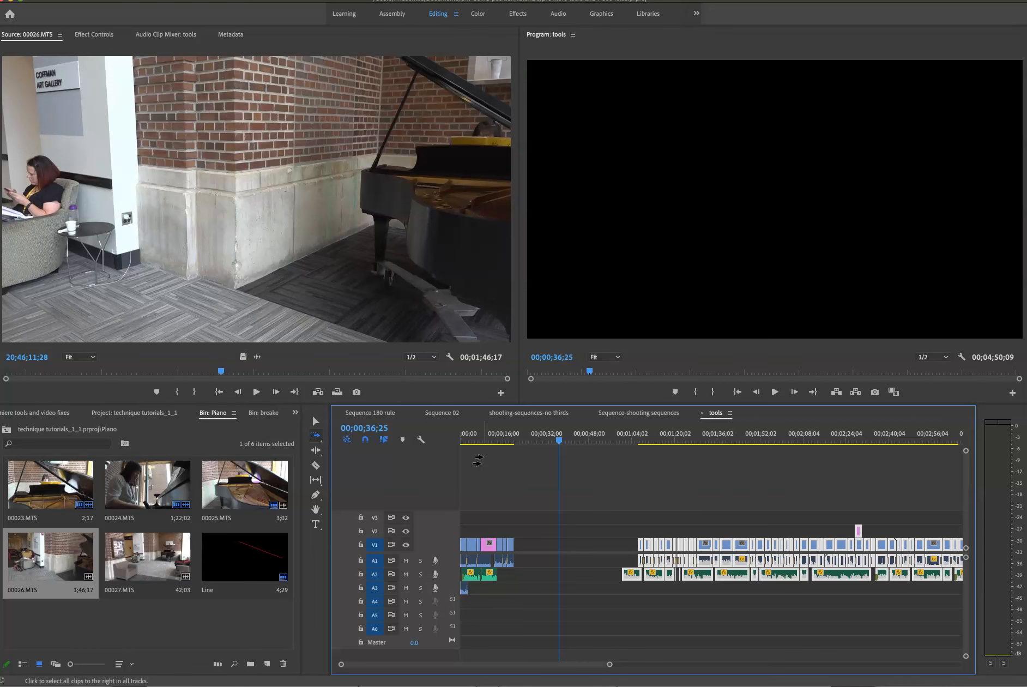
key("super+z")
left_click(316, 438)
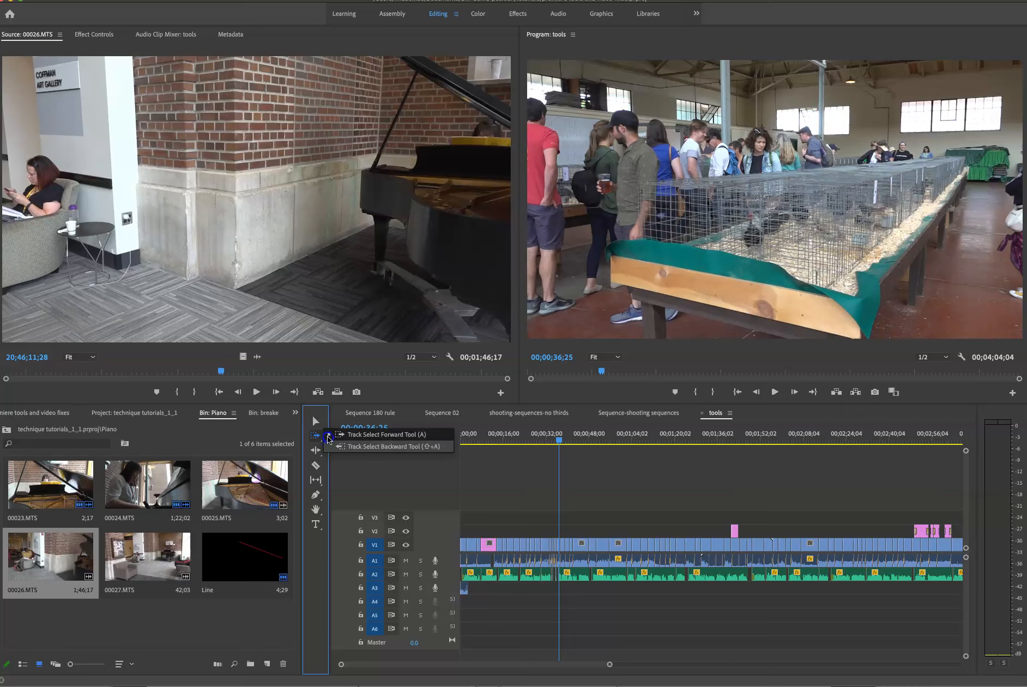
left_click(328, 435)
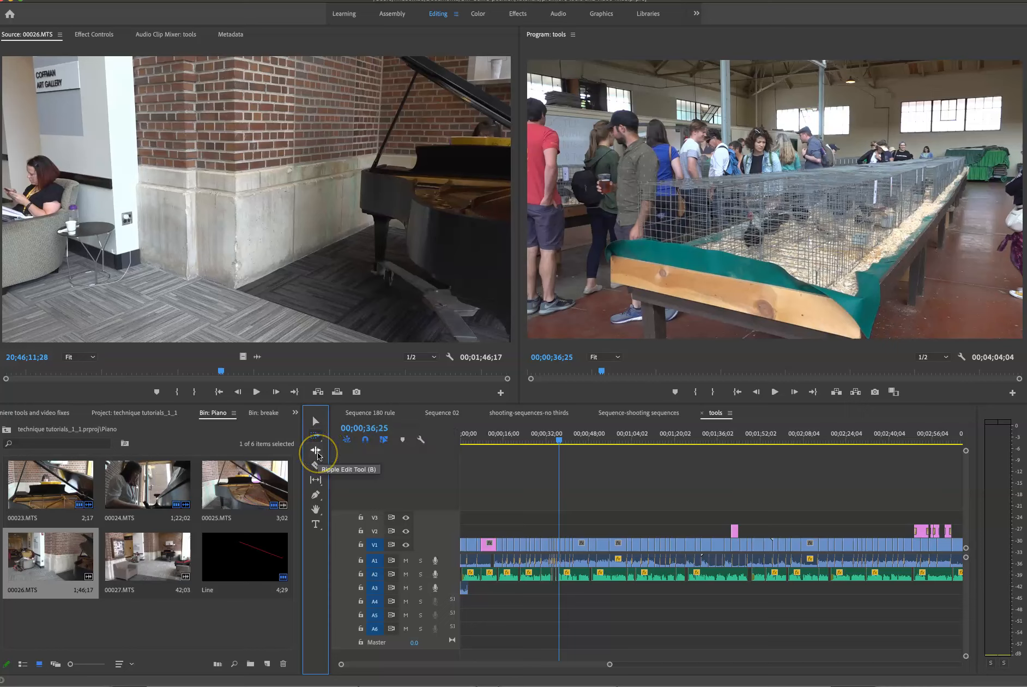
left_click(316, 451)
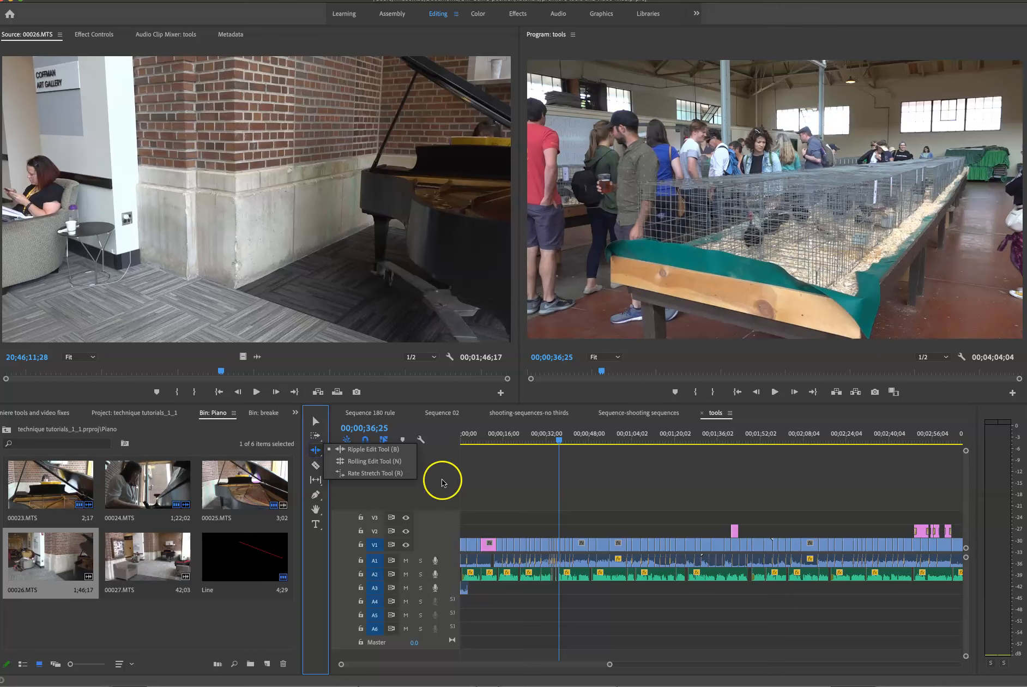
- Split clip 00020.MTS on V1 and its linked audio at 00;00;36;20 with the Razor tool
left_click(315, 466)
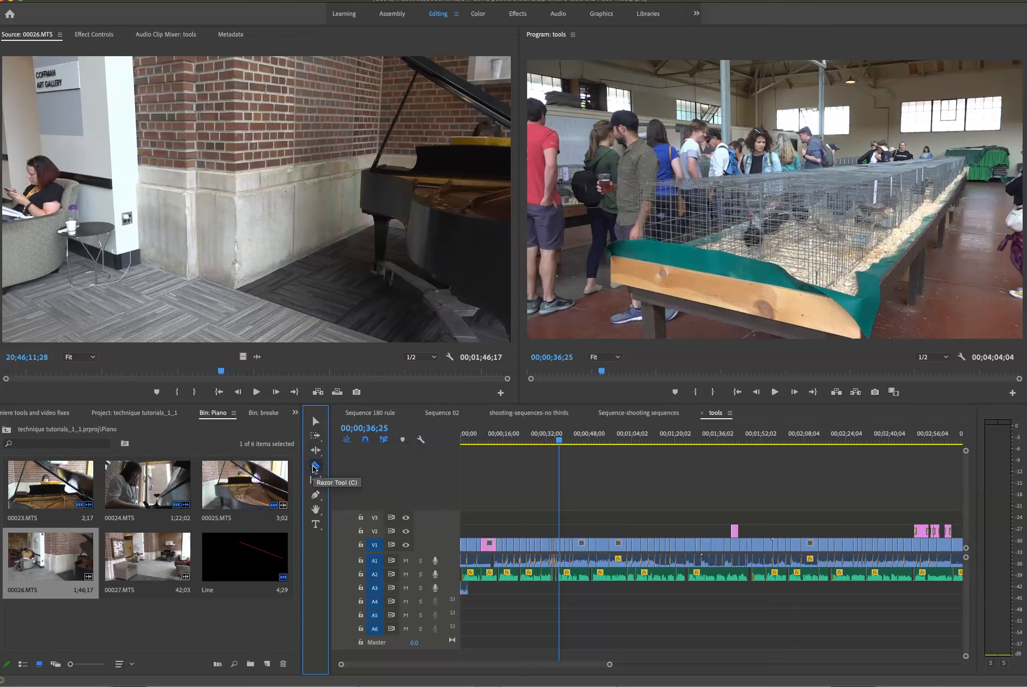
left_click(315, 466)
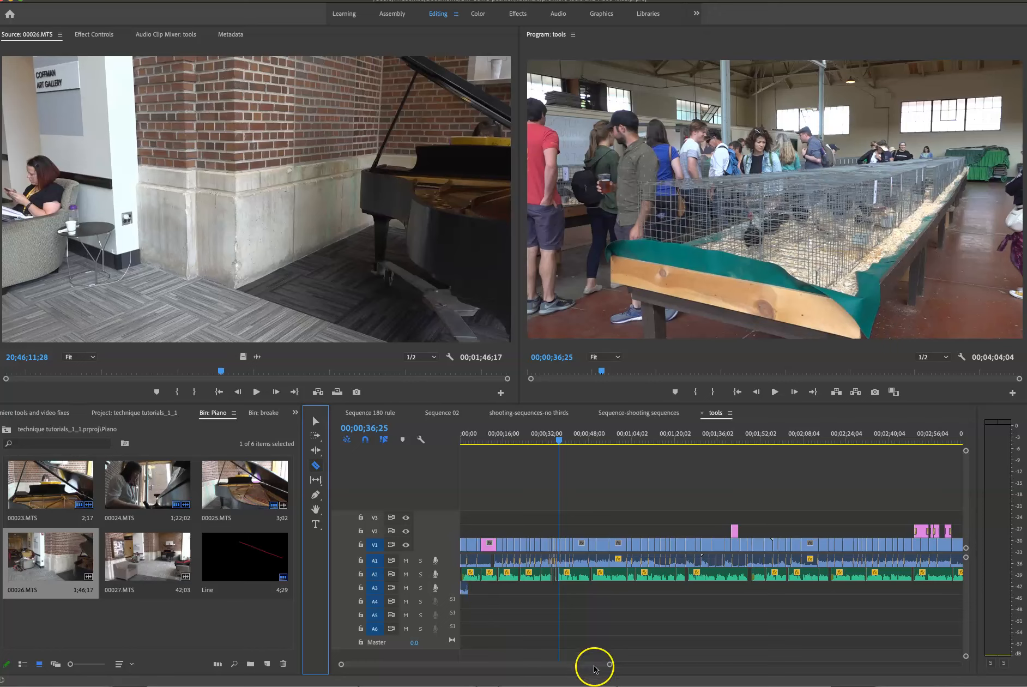
left_click_drag(609, 665, 475, 666)
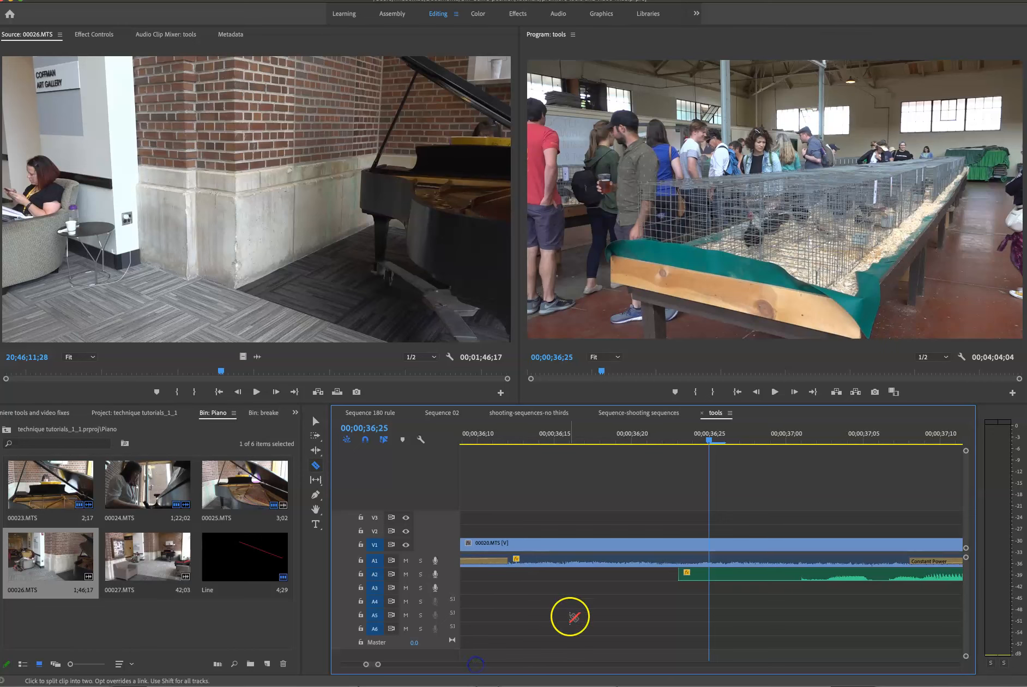
left_click(634, 544)
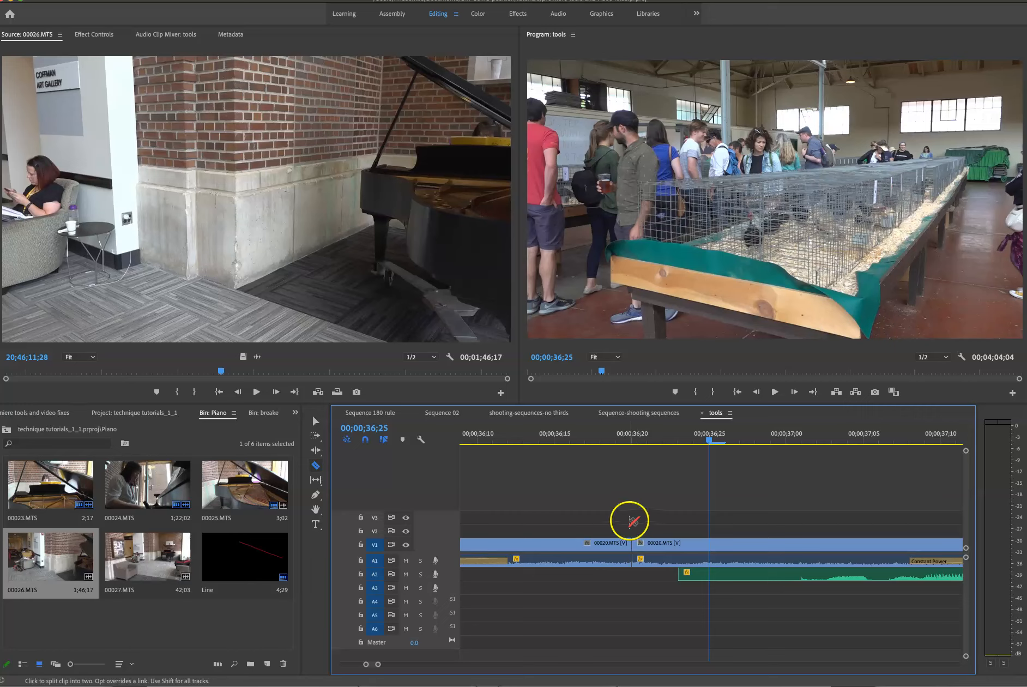
- Trim both sides of the cut in 00020.MTS to leave a gap of about five frames, and ripple delete that gap
key("v")
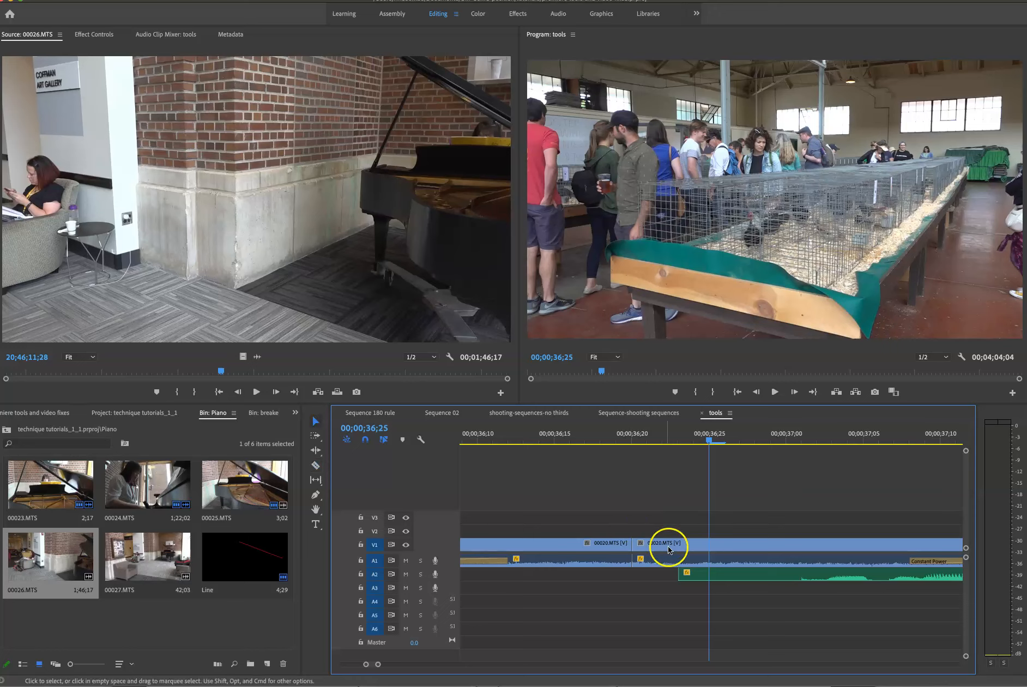
left_click(668, 546)
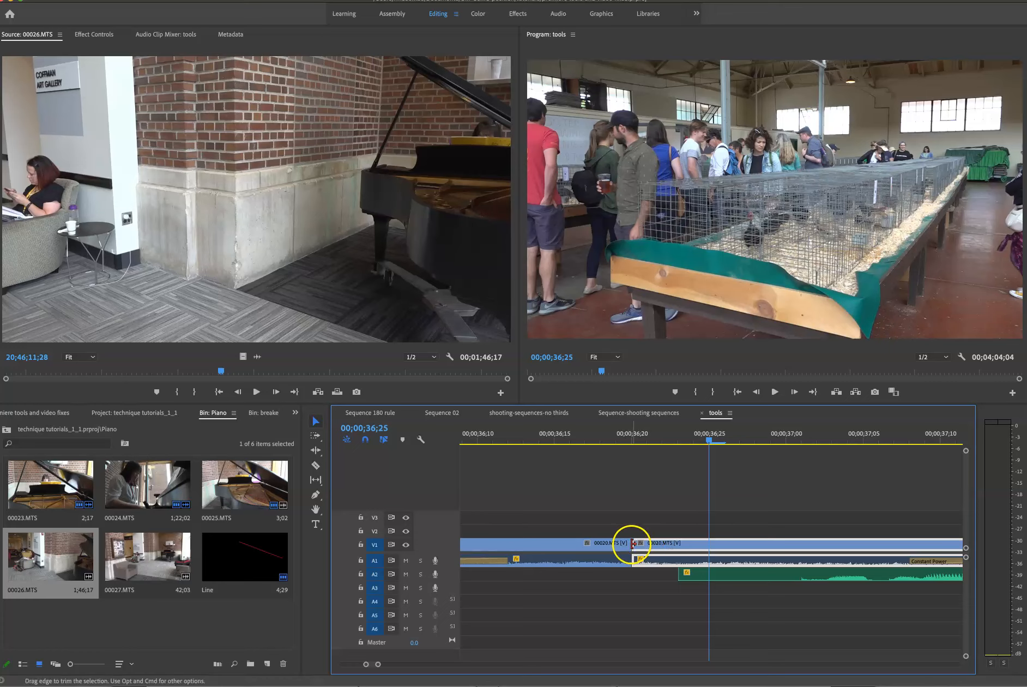
left_click_drag(629, 543, 685, 543)
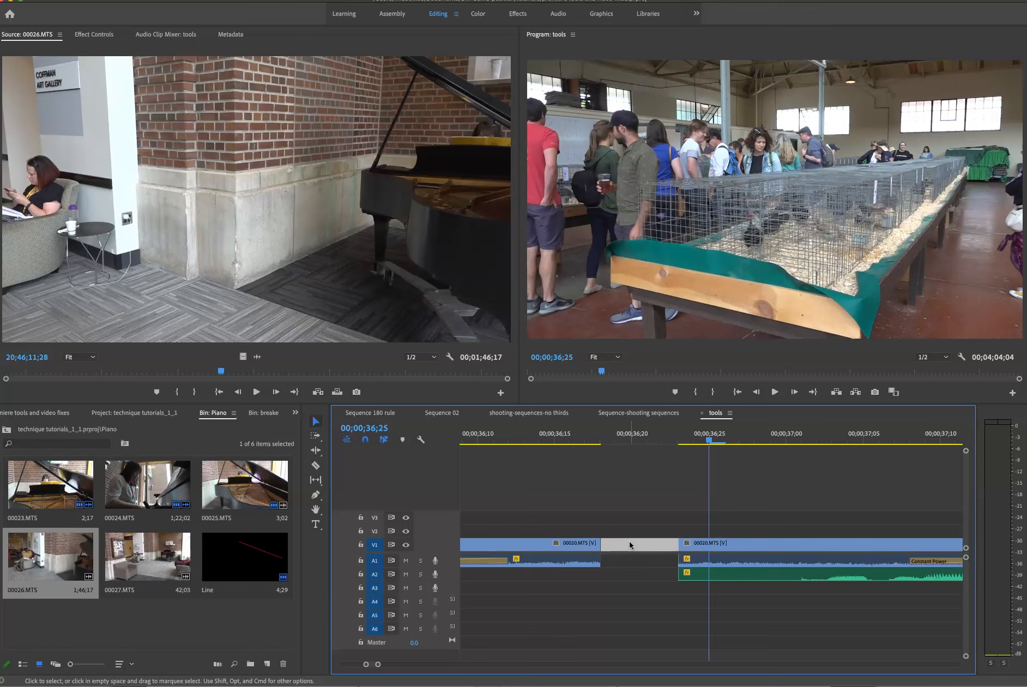
key("Delete")
left_click(543, 586)
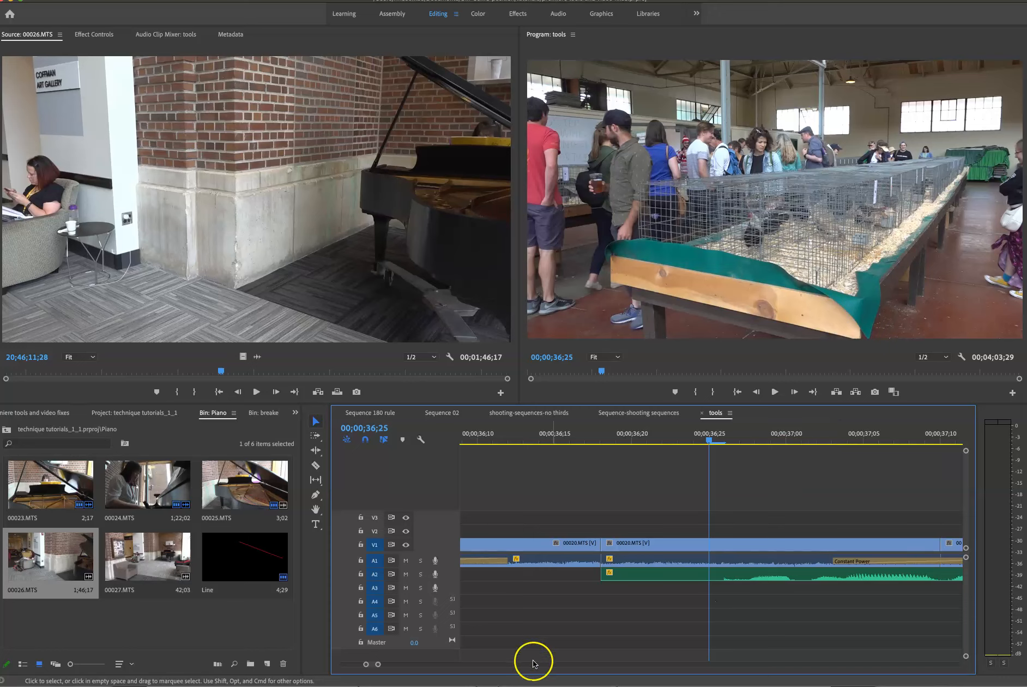
- Find the video credit title on V2 and place the playhead on it at 00;01;42;02
left_click_drag(380, 667, 429, 666)
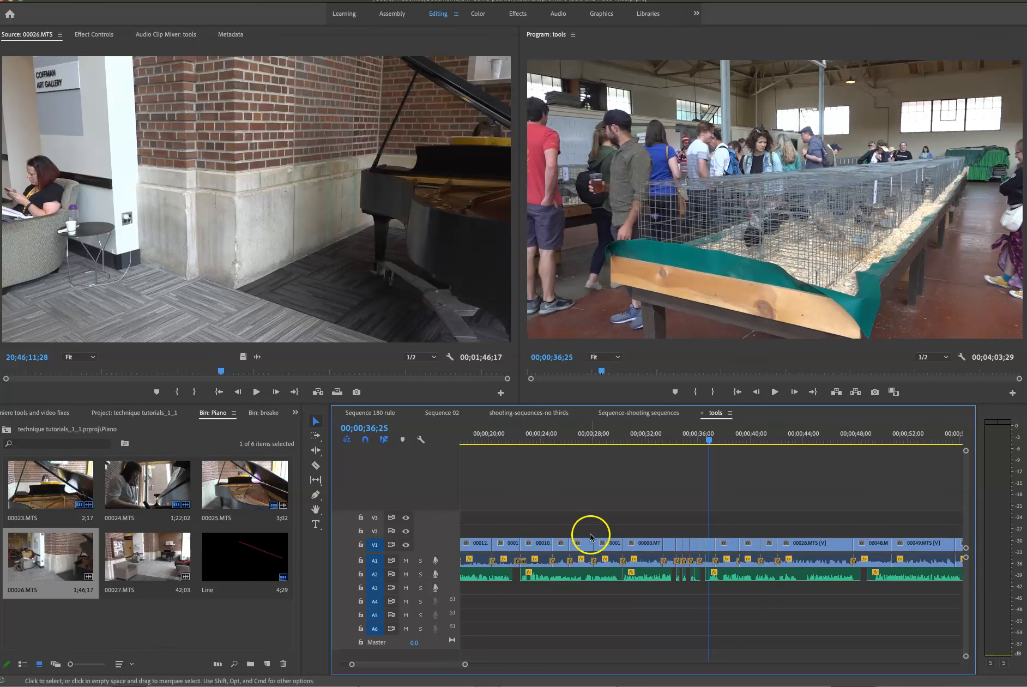
left_click_drag(465, 664, 441, 667)
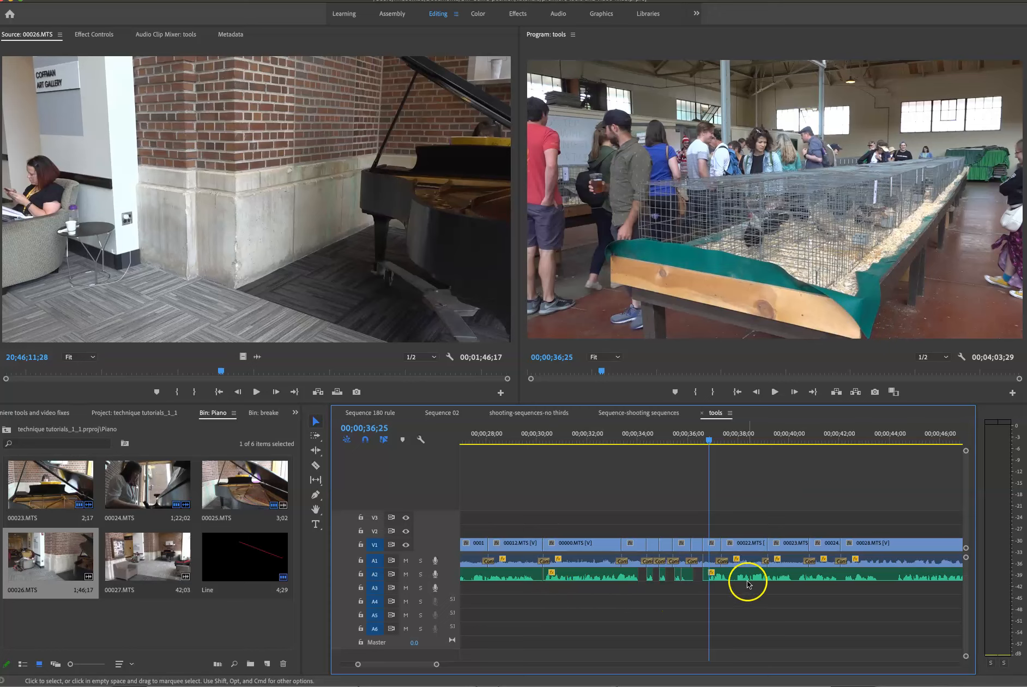
left_click_drag(413, 665, 447, 669)
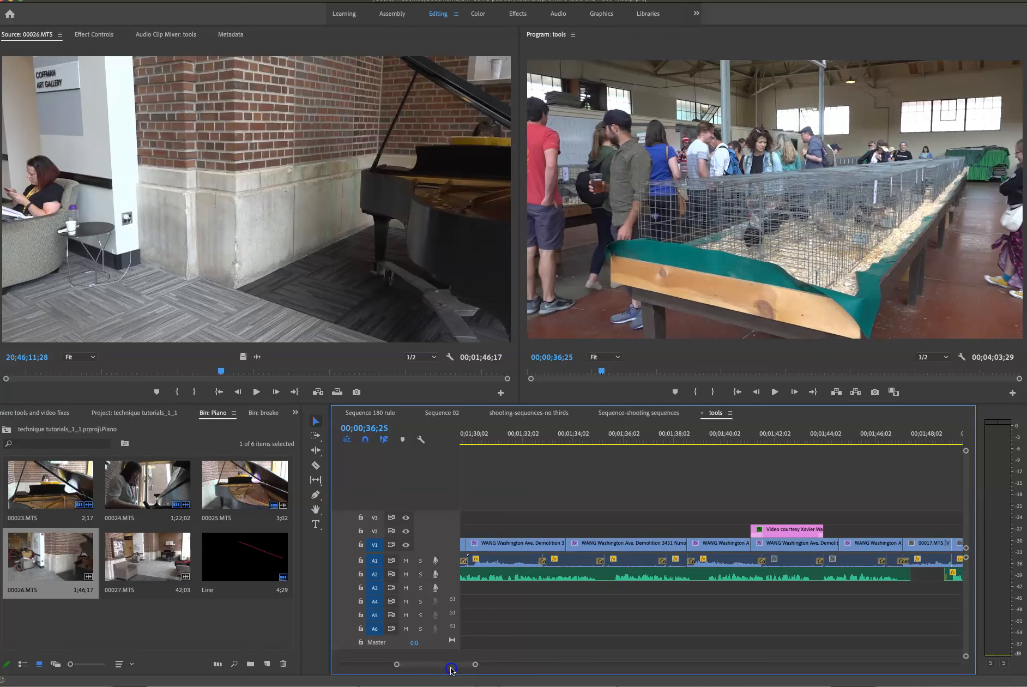
left_click(779, 525)
left_click(774, 435)
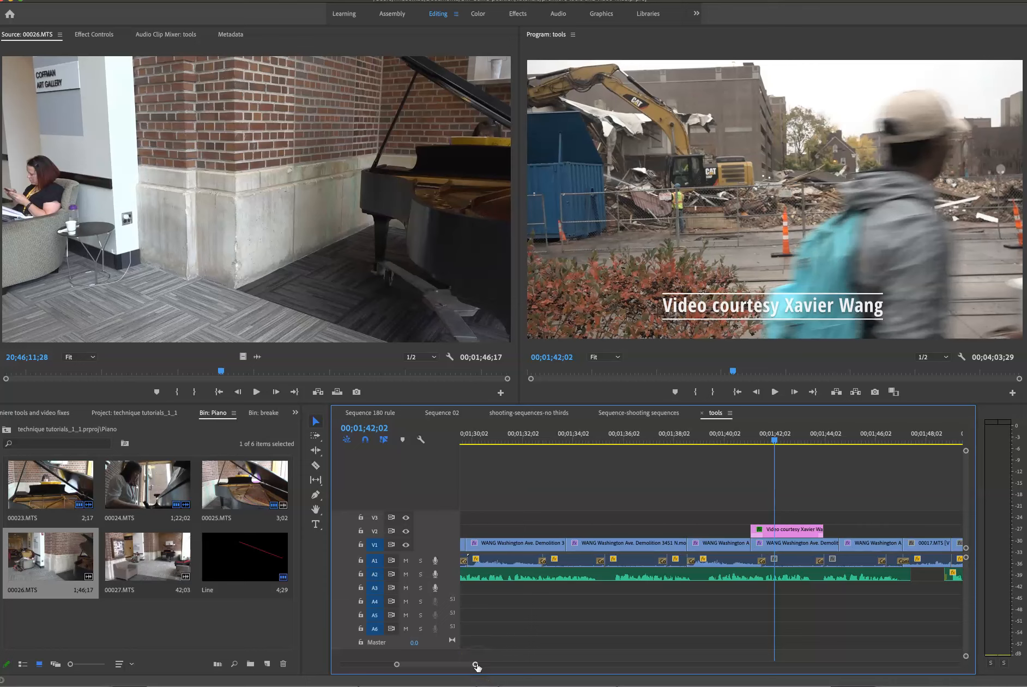
- Solo audio track A3, play the sequence from 00;03;23;15 to hear it alone, and turn the solo off
left_click_drag(478, 665, 484, 666)
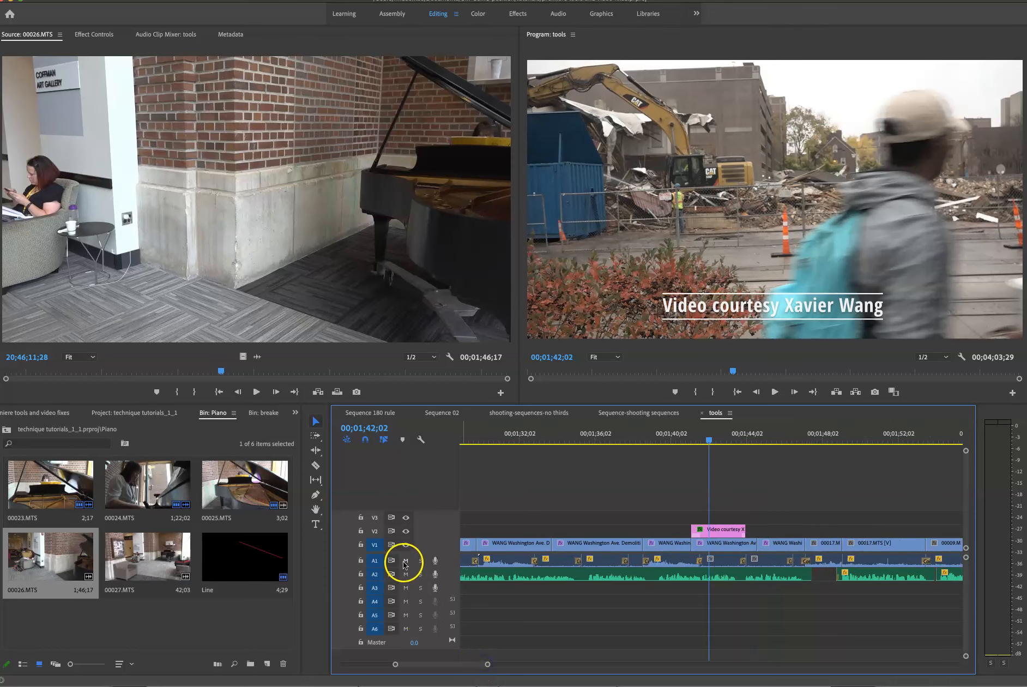
left_click_drag(423, 667, 513, 669)
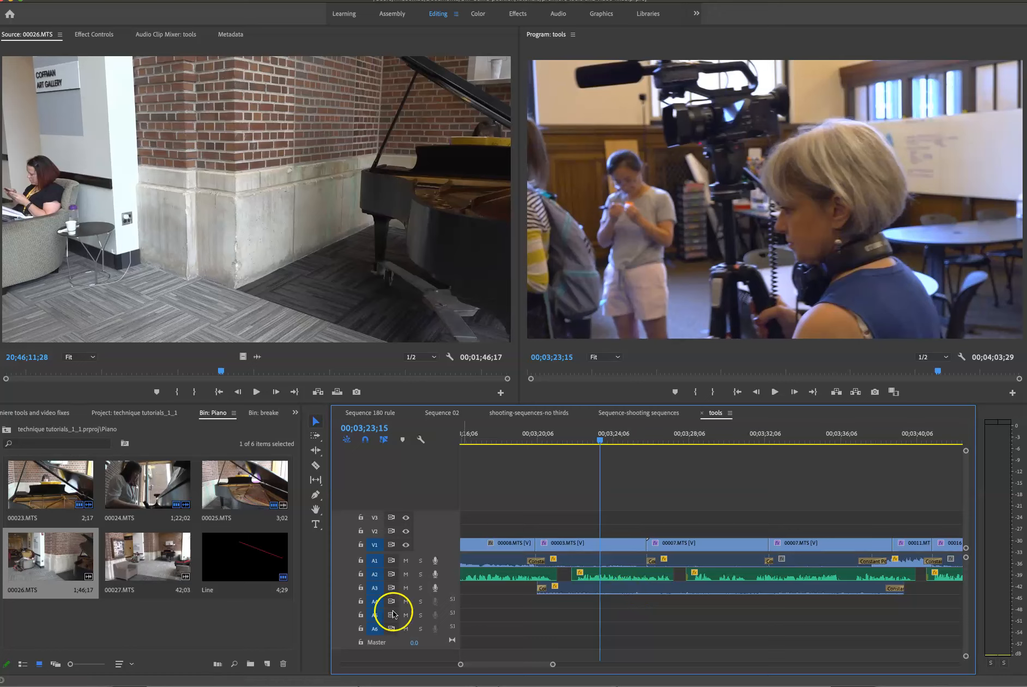
left_click(421, 588)
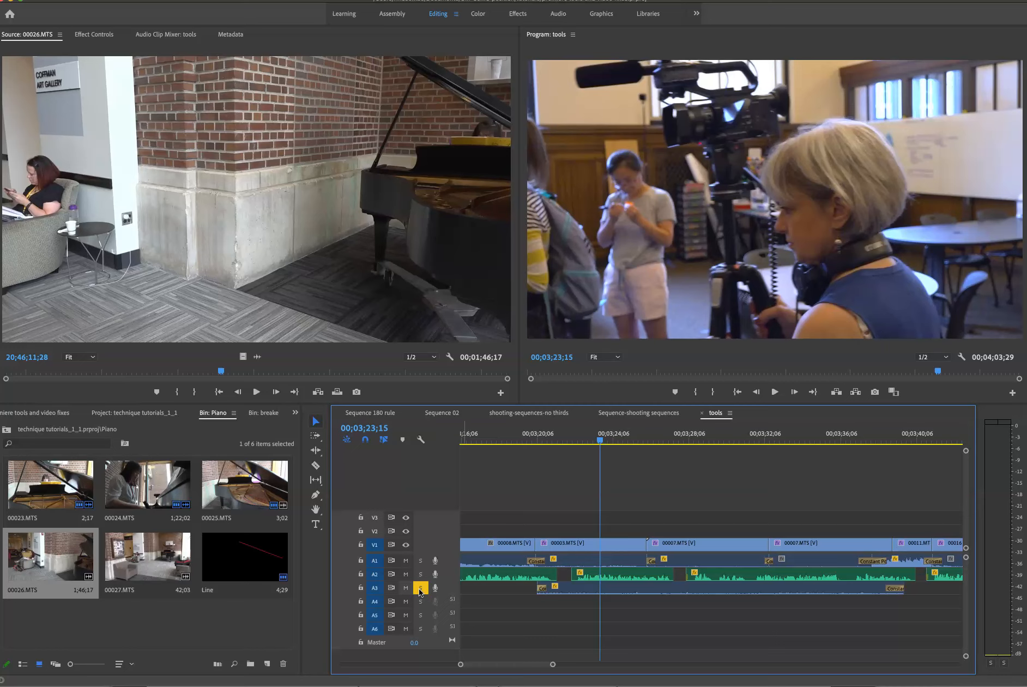
key("space")
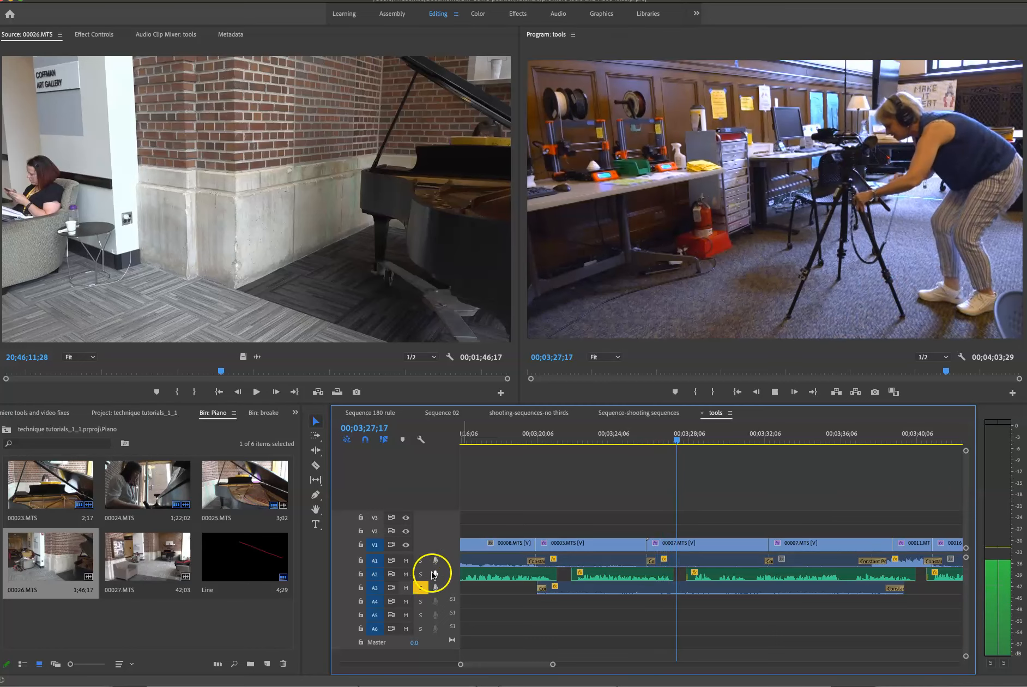
key("space")
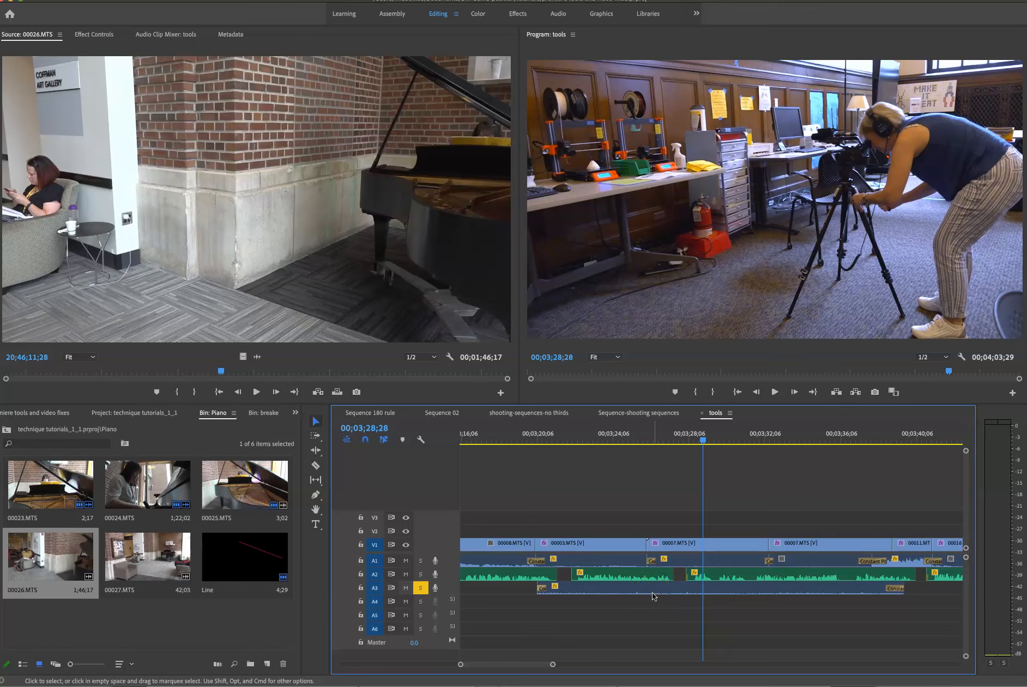
key("grave")
left_click(420, 589)
- Solo audio track A2 and play a few seconds of the sequence from 00;03;28;28
left_click(420, 574)
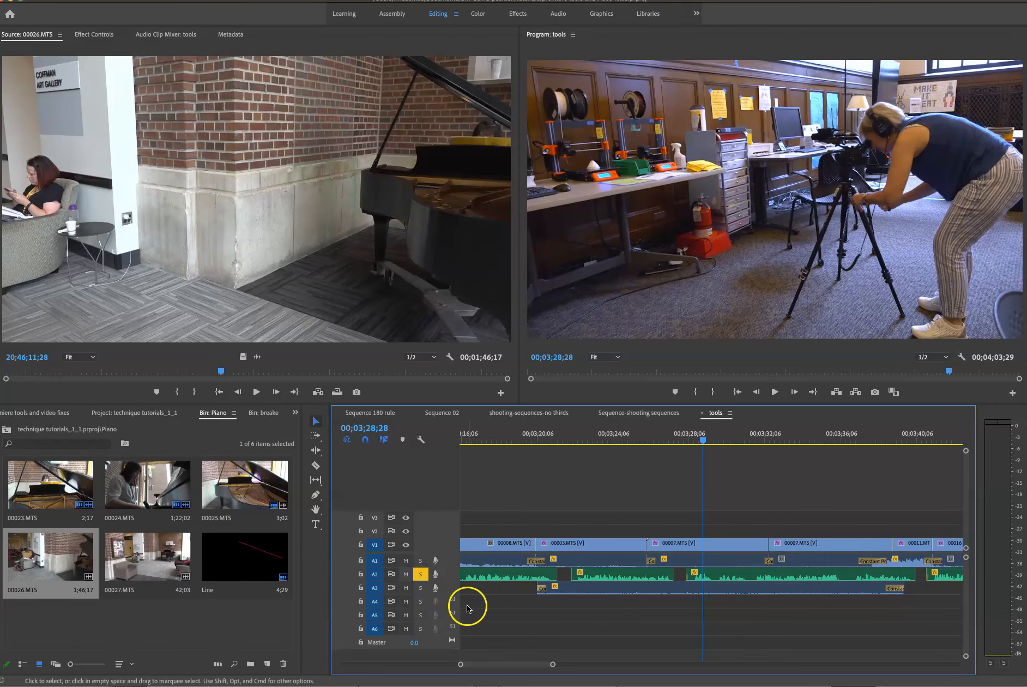
key("space")
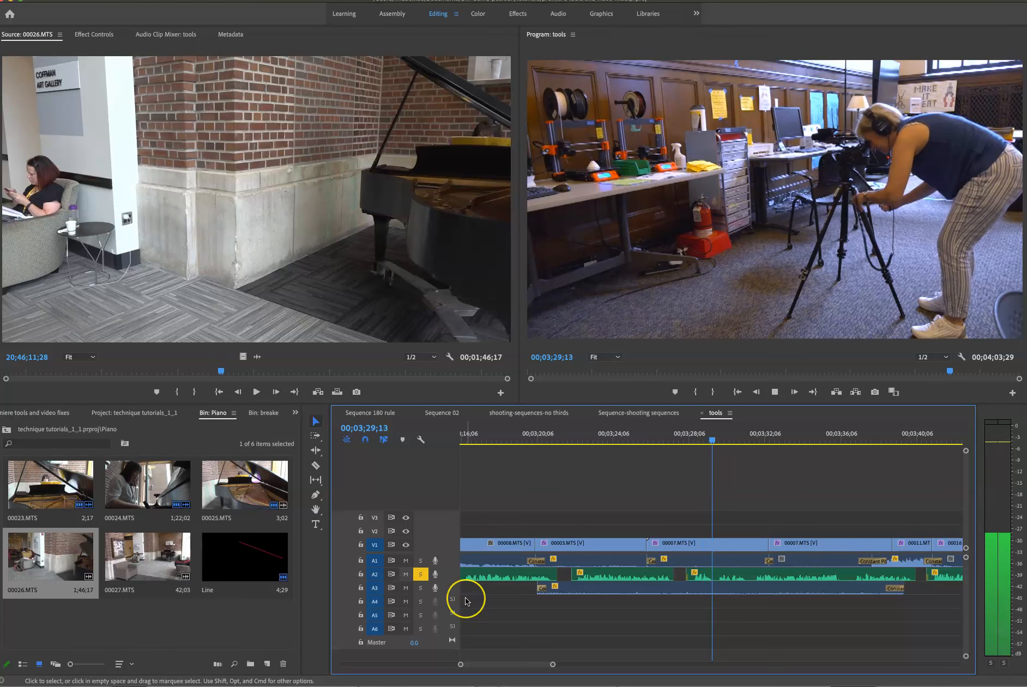
key("space")
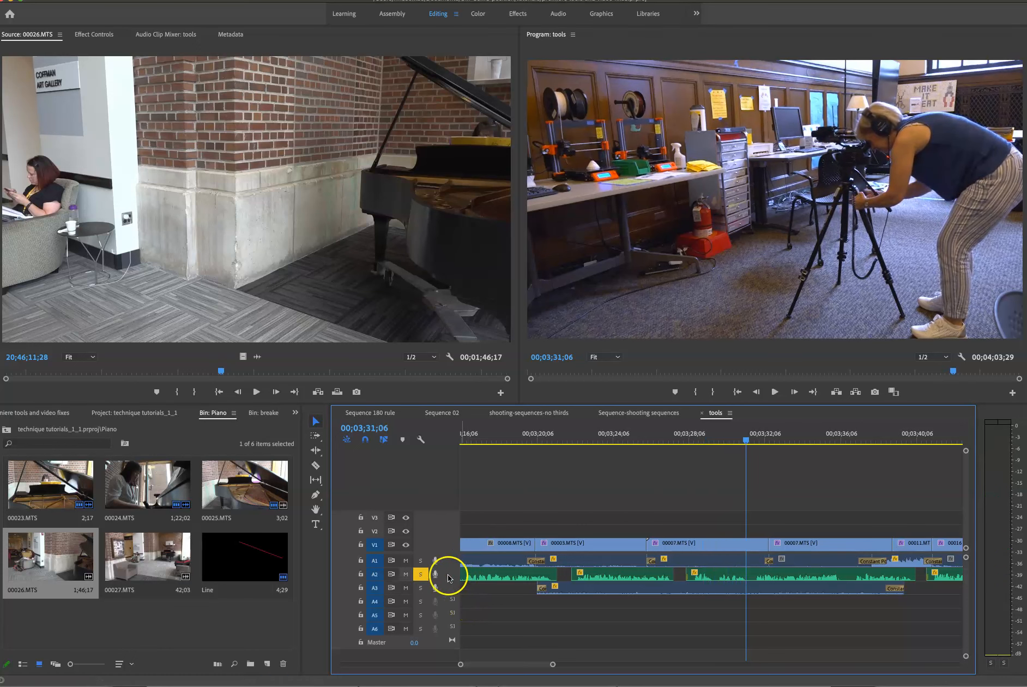
- Replace the solo on A2 with a mute, play from 00;03;31;06 to hear the other tracks, and unmute A2
left_click(416, 573)
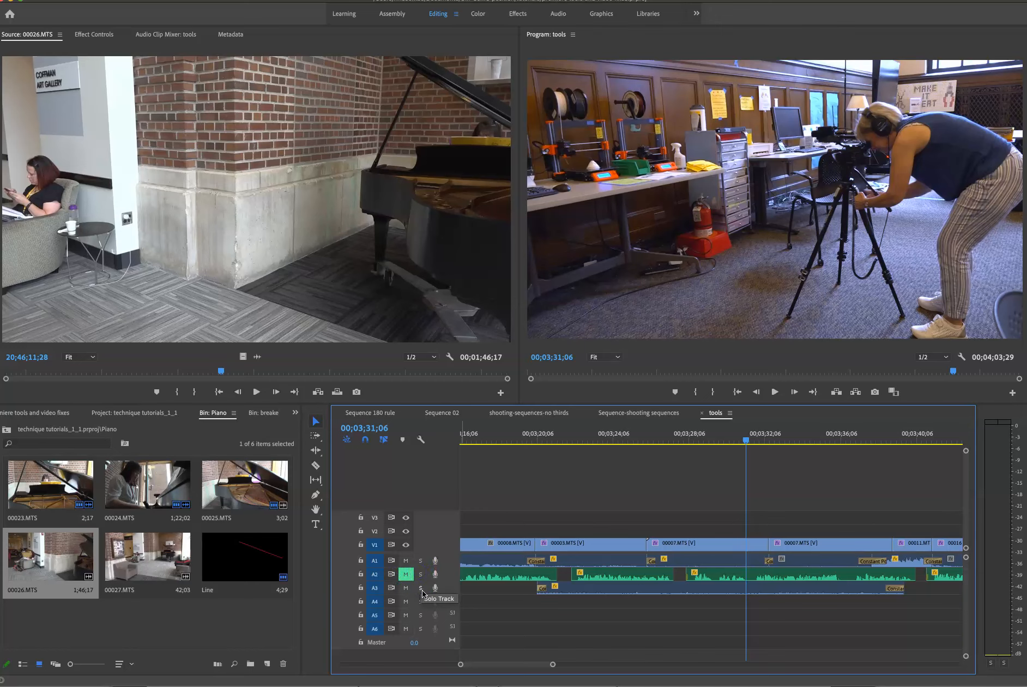
key("space")
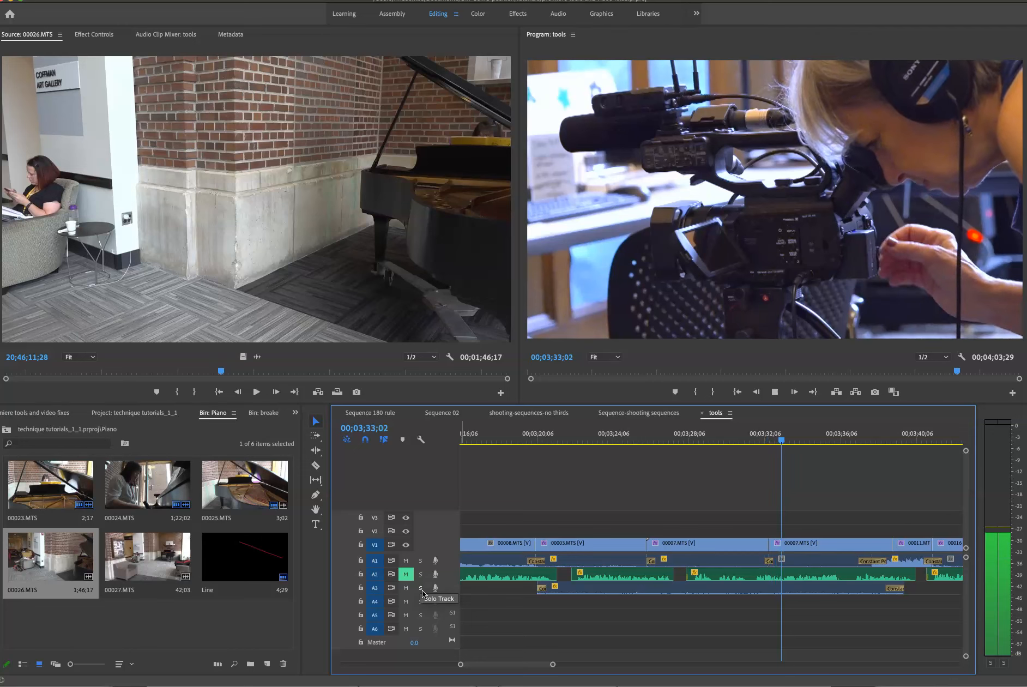
key("space")
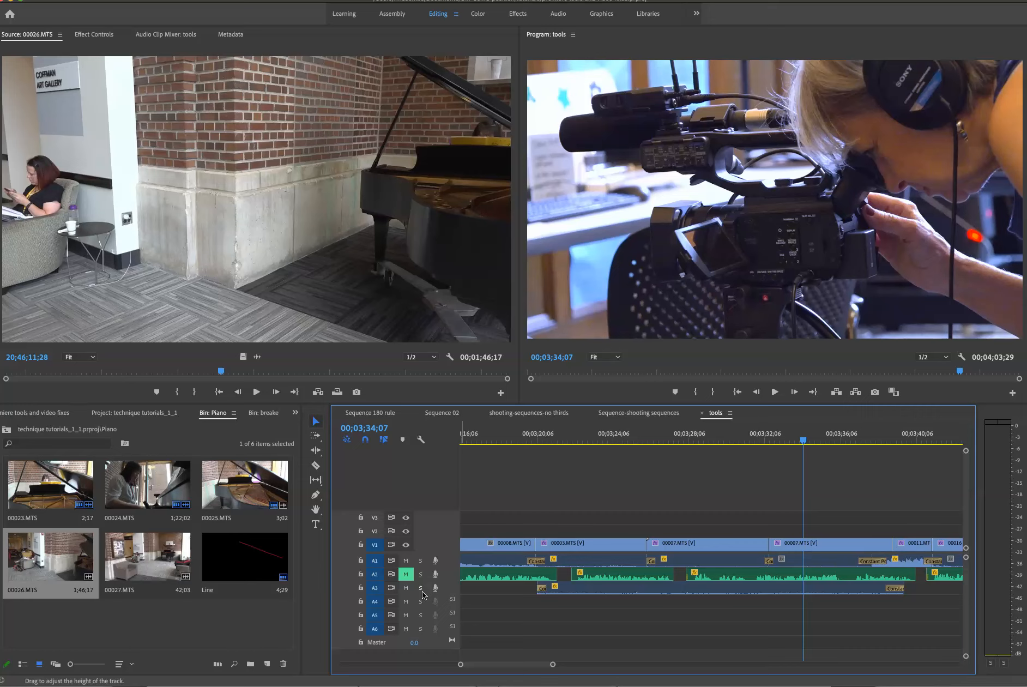
left_click(410, 573)
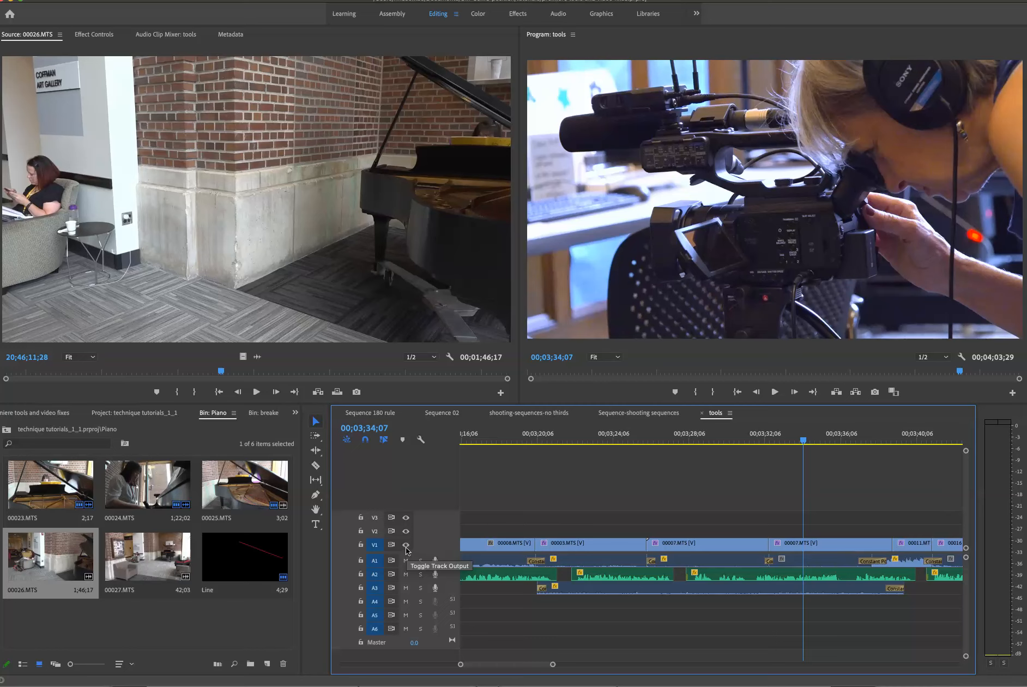
- Switch video track V1's output off and on again, and play from 00;03;34;07 to check the audio levels
left_click(406, 545)
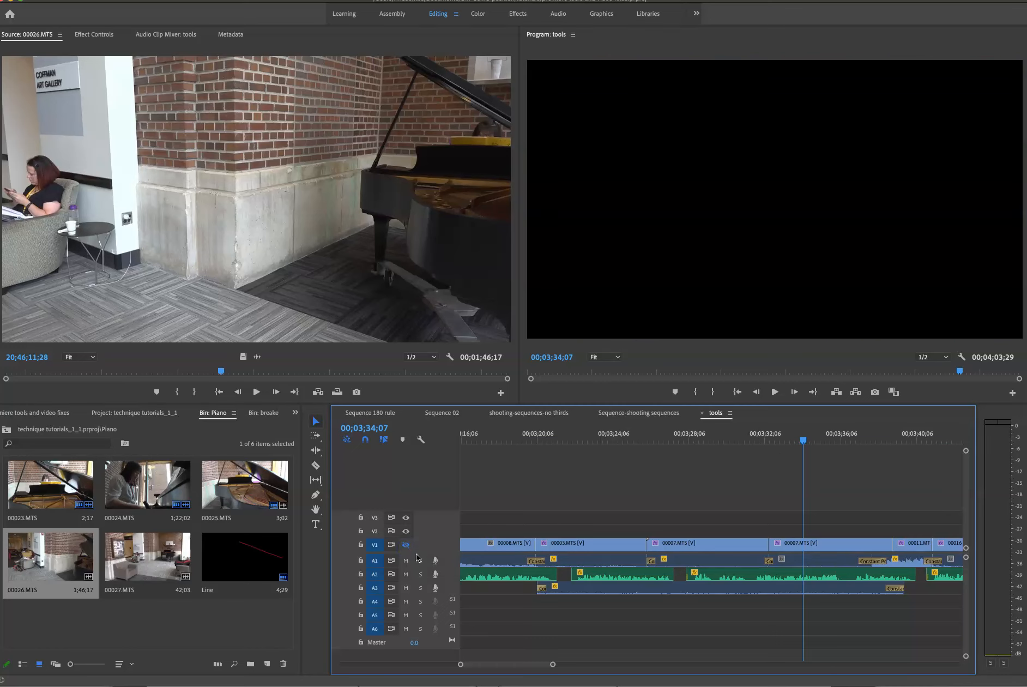
left_click(407, 546)
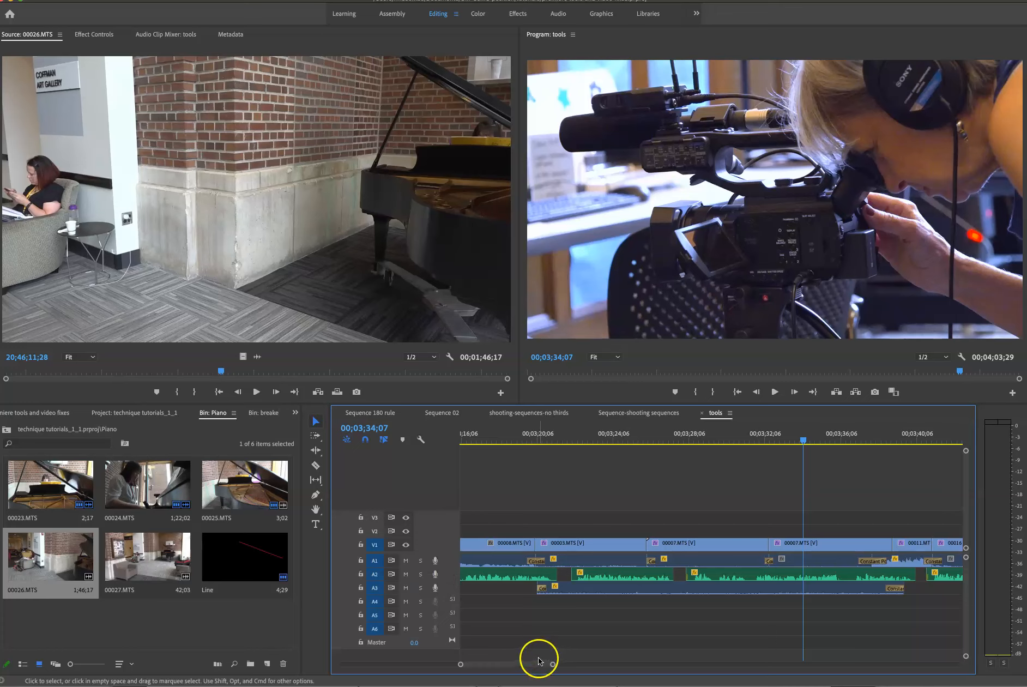
key("space")
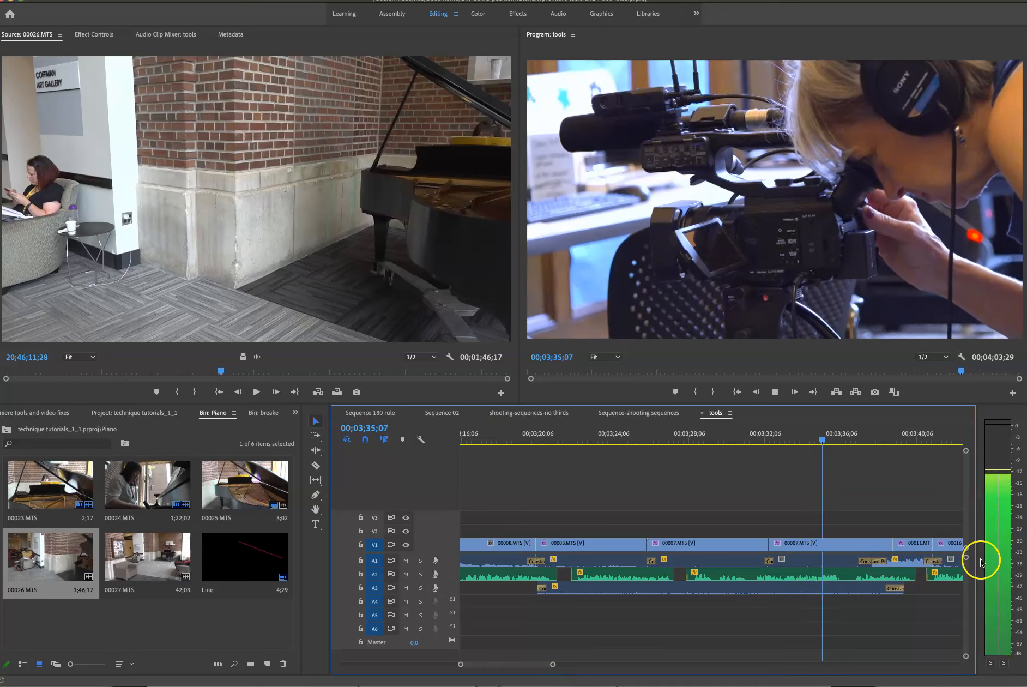
key("space")
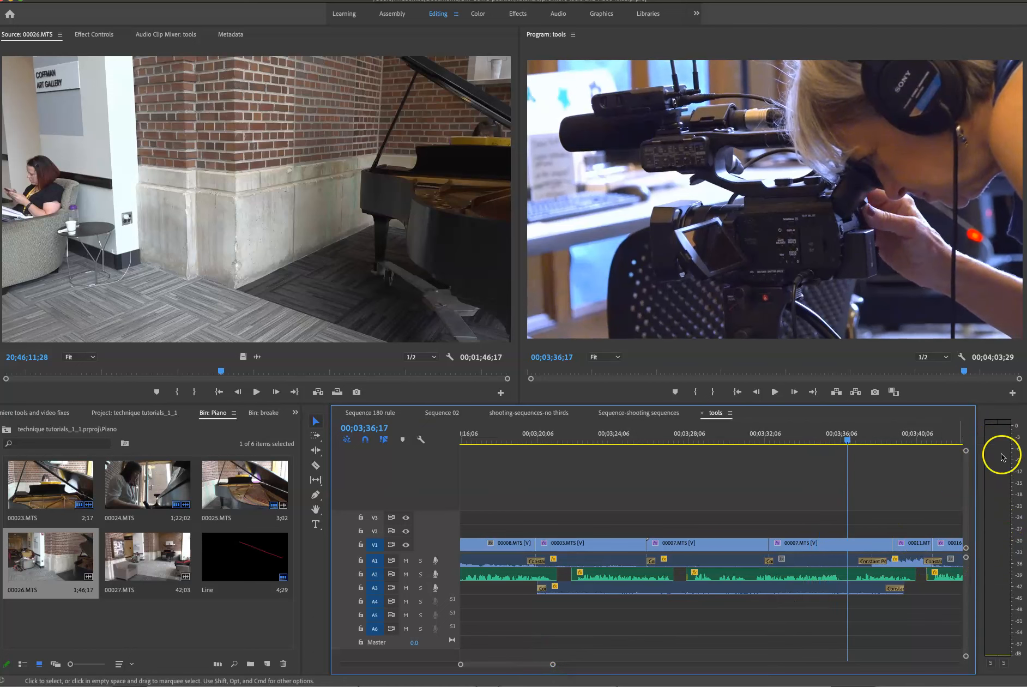
- Play the sequence from 00;03;36;17 to check the audio levels on the meters
key("space")
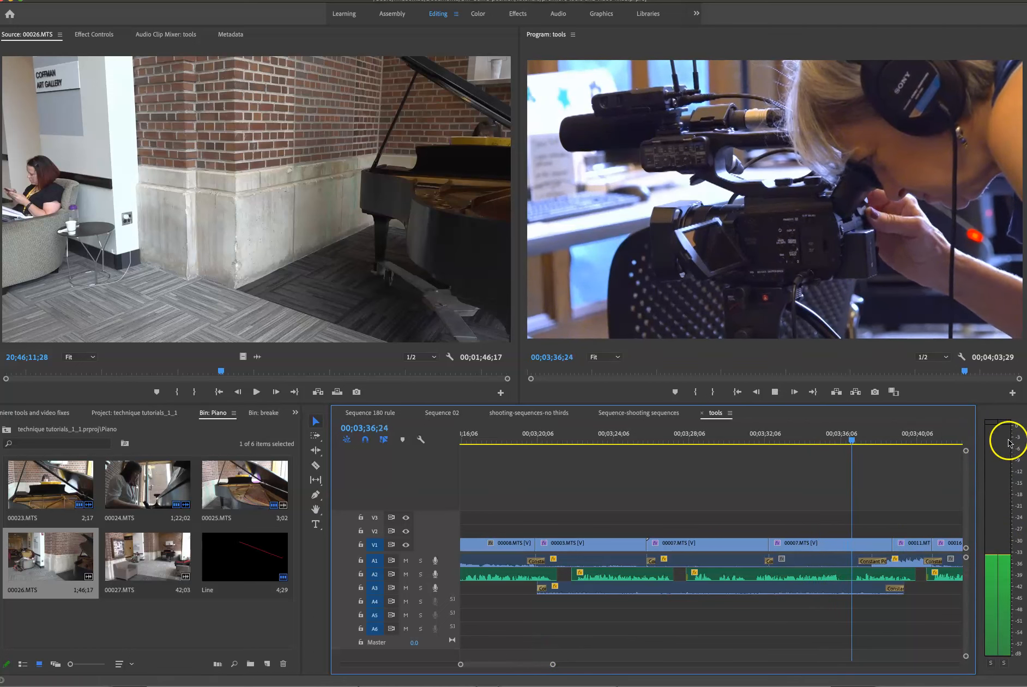
key("space")
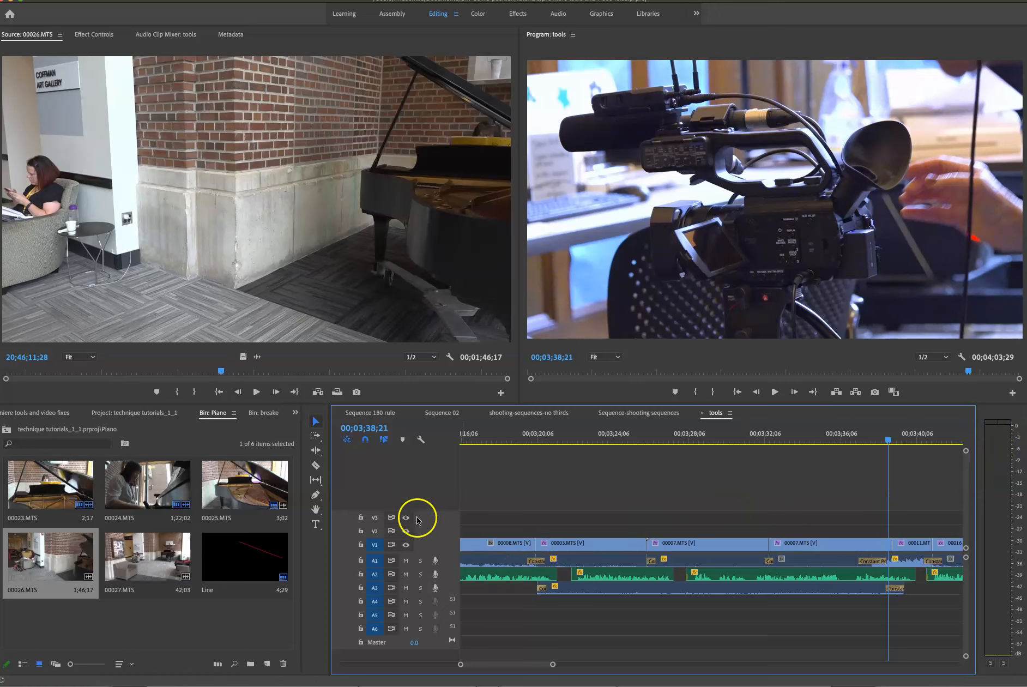
- Expand audio track A2 and use the Pen tool to keyframe a volume drop towards the end of its clip around 00;02;48;19
left_click(316, 494)
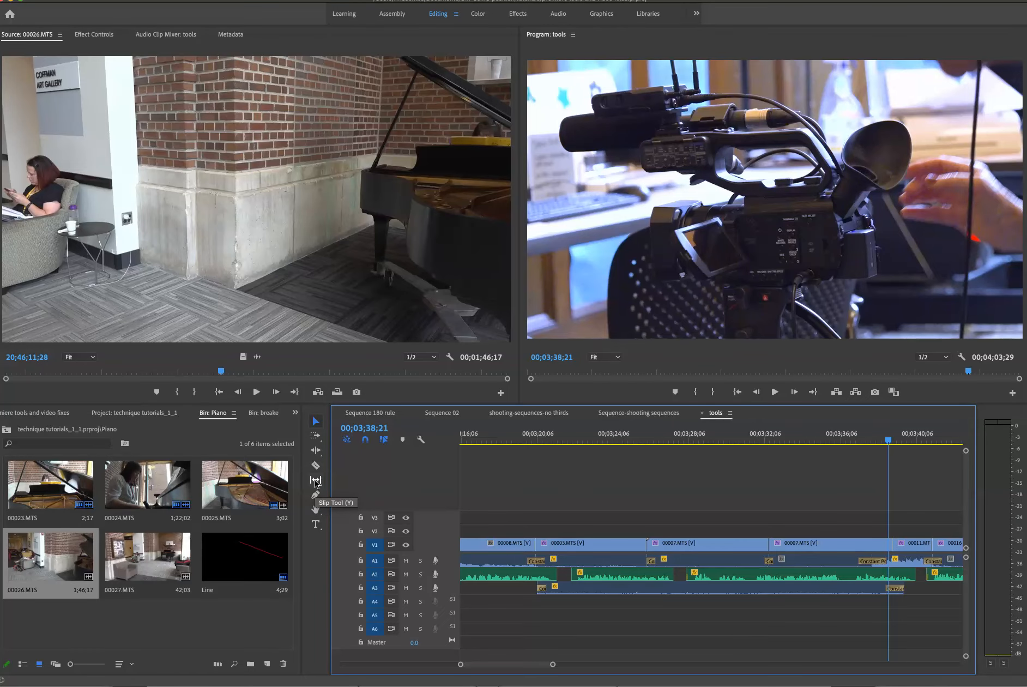
left_click(316, 449)
left_click(316, 487)
left_click(316, 496)
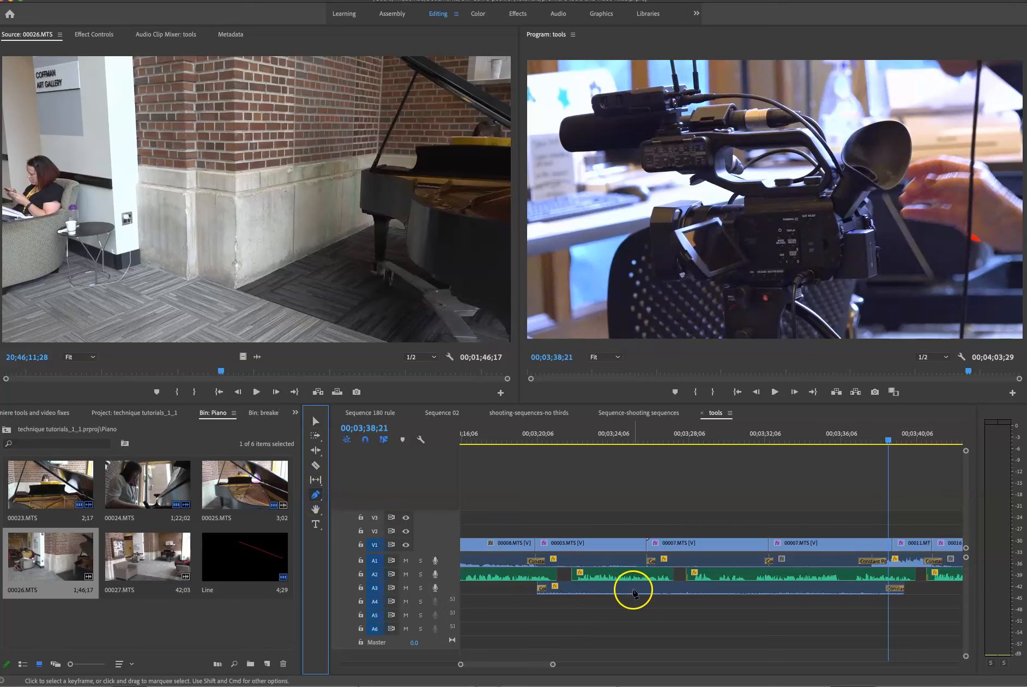
left_click_drag(554, 665, 459, 662)
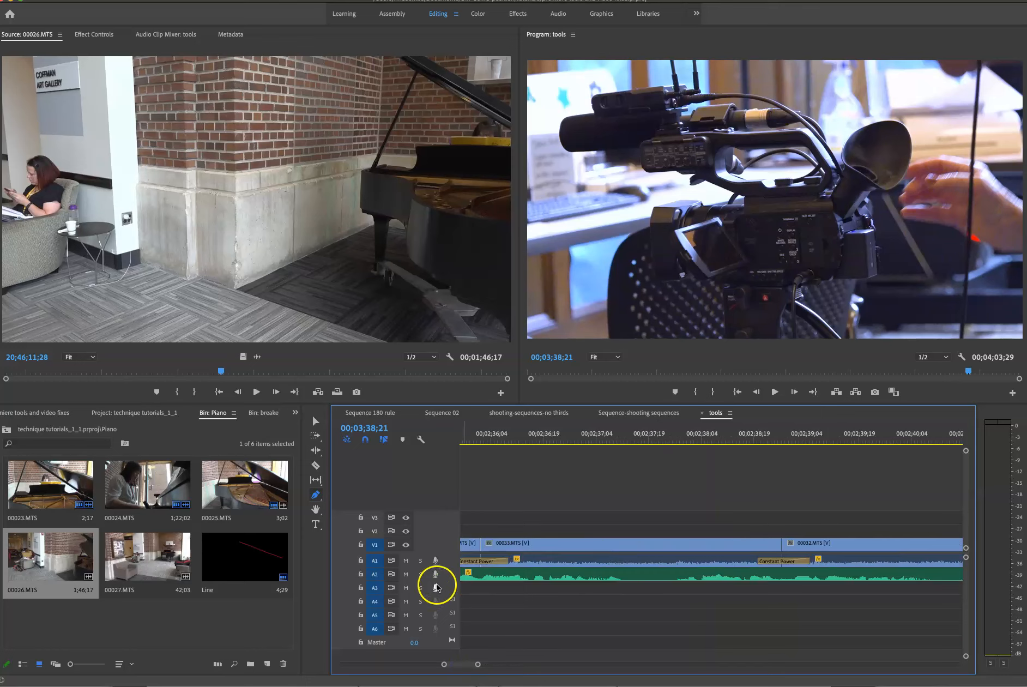
left_click_drag(452, 582, 1025, 597)
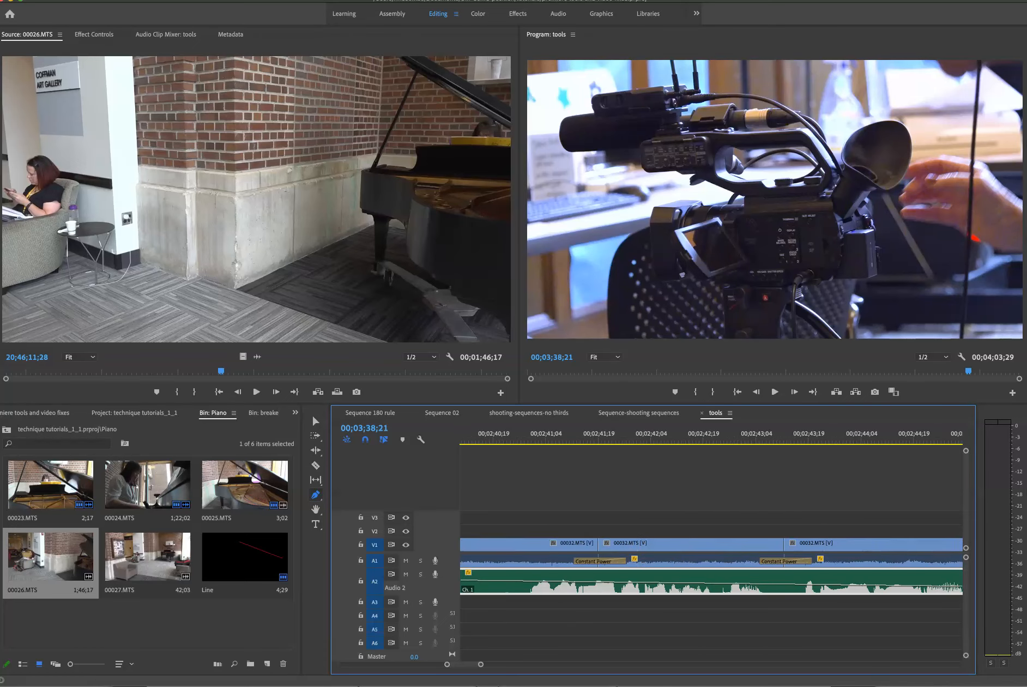
- Delete the volume keyframe at the end of the A2 clip near 00;02;48;19
left_click_drag(459, 665, 467, 667)
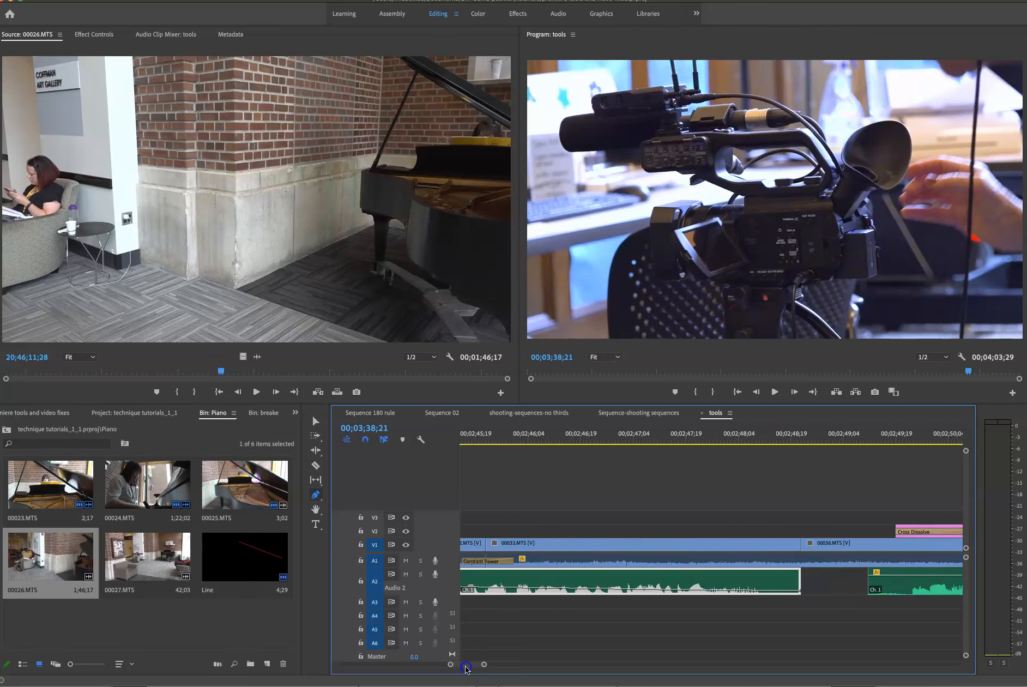
right_click(800, 592)
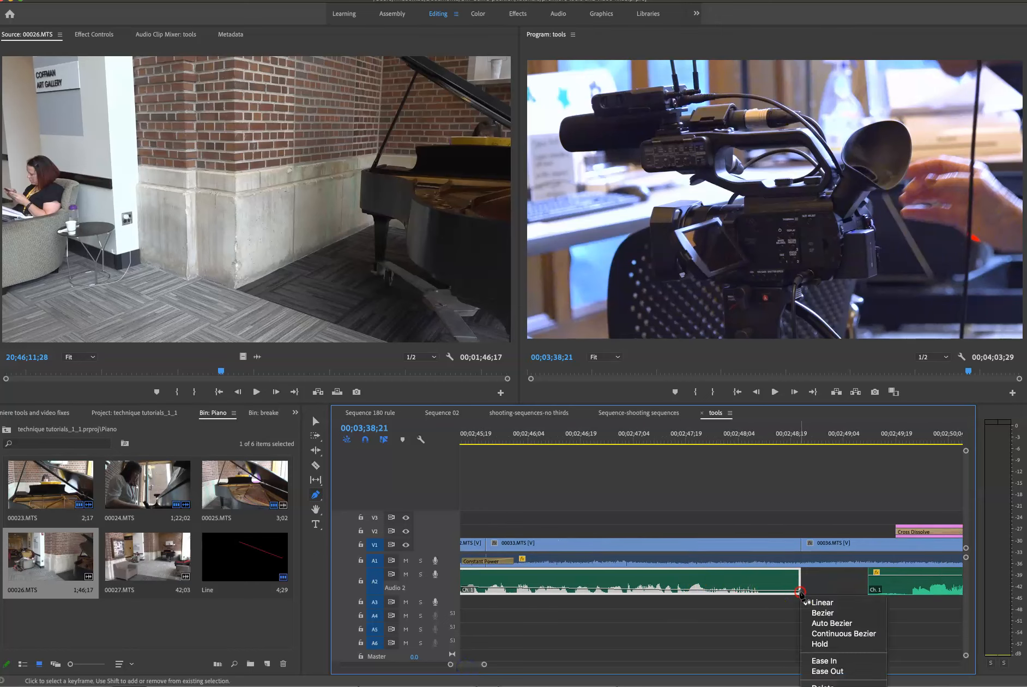
left_click(820, 684)
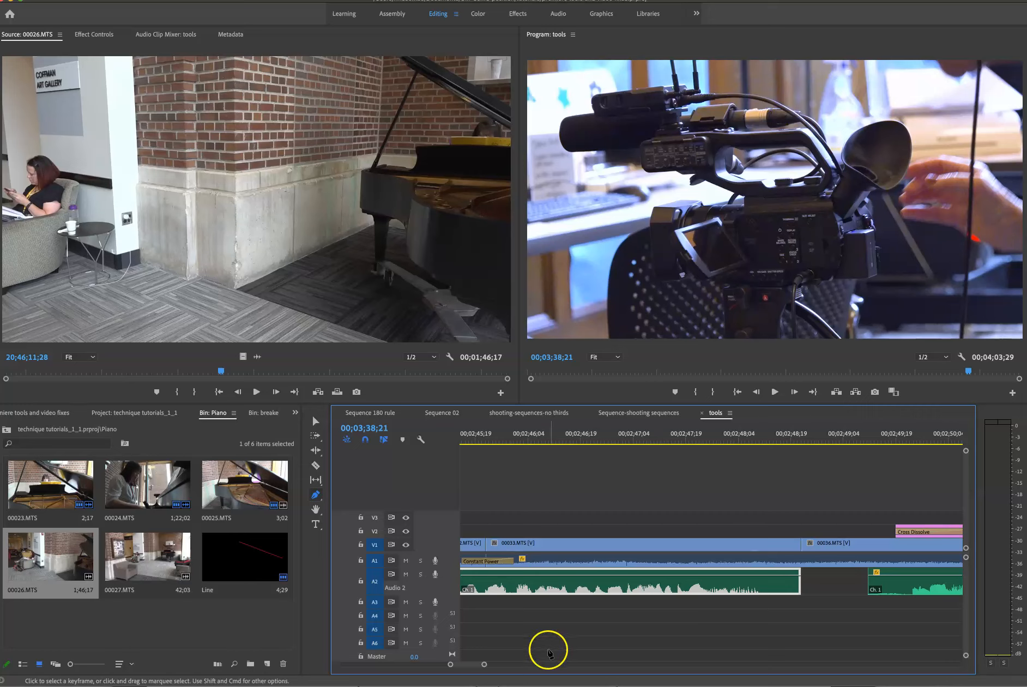
- Move back through the sequence with the Hand tool to the section around 00;00;56;00
left_click_drag(484, 664, 540, 669)
left_click(315, 508)
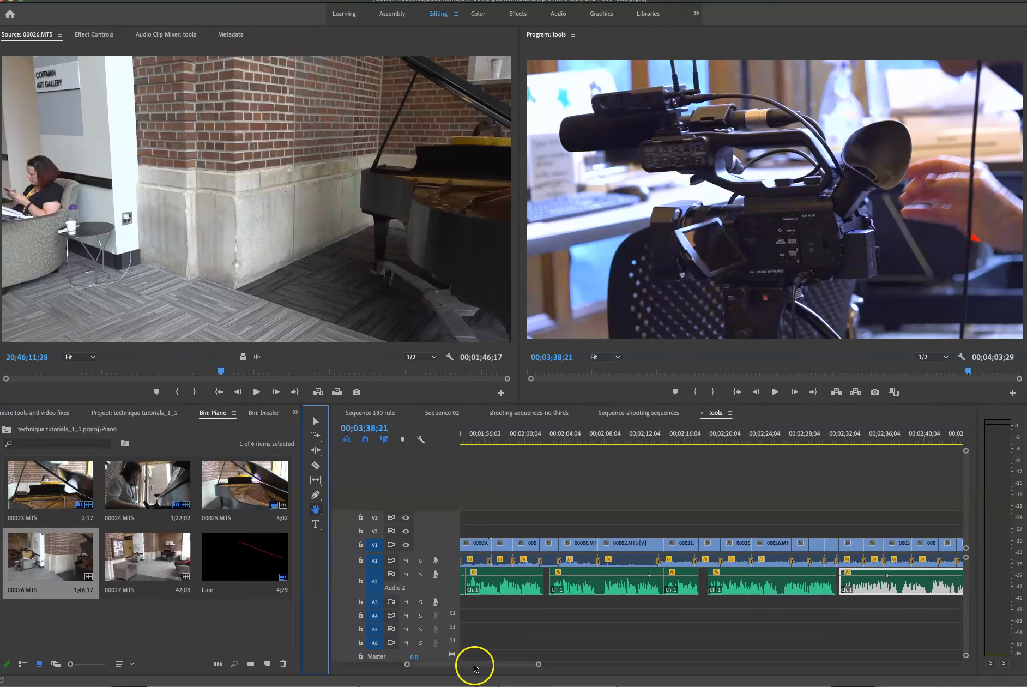
left_click_drag(630, 574, 934, 568)
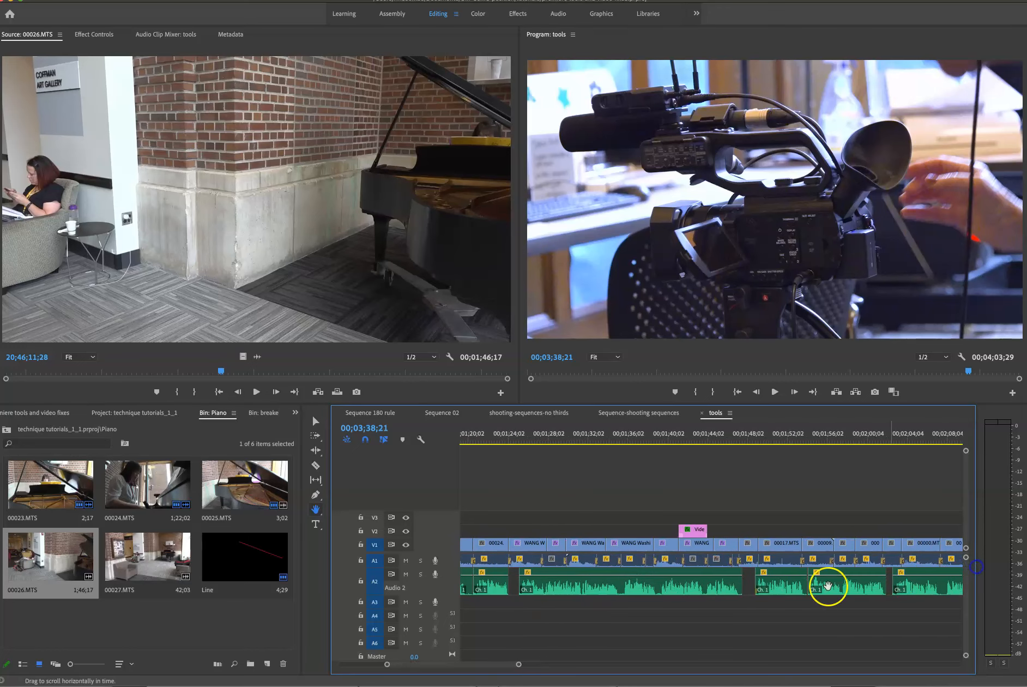
left_click_drag(602, 563, 909, 561)
left_click_drag(524, 567, 685, 554)
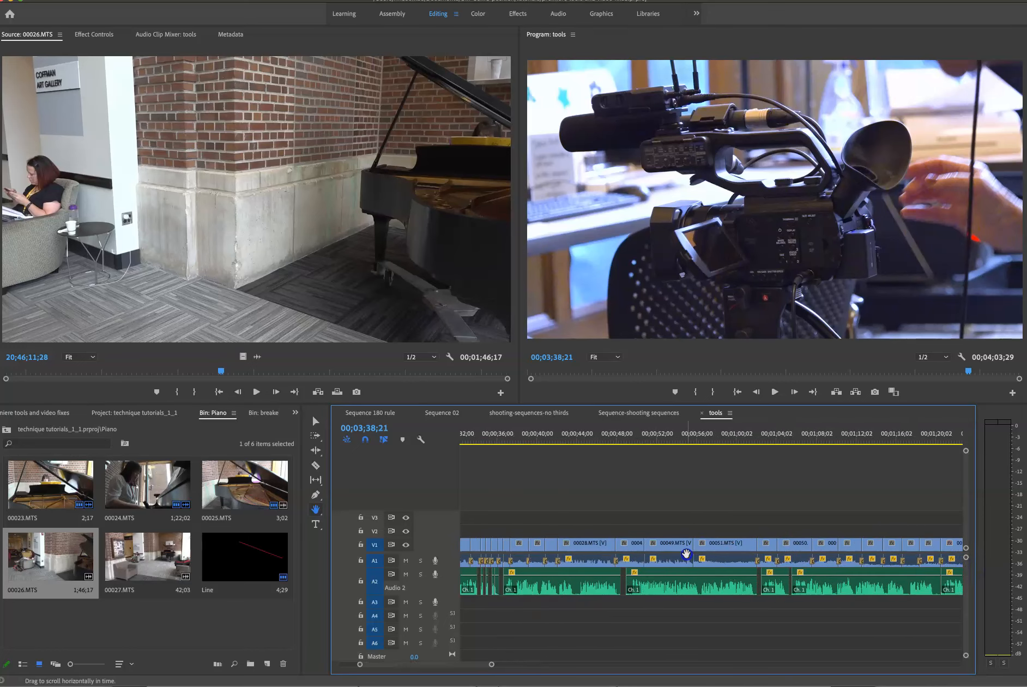
- Use the Zoom tool to magnify the timeline around 00;00;34;00 and zoom back out to a wider view
left_click(315, 510)
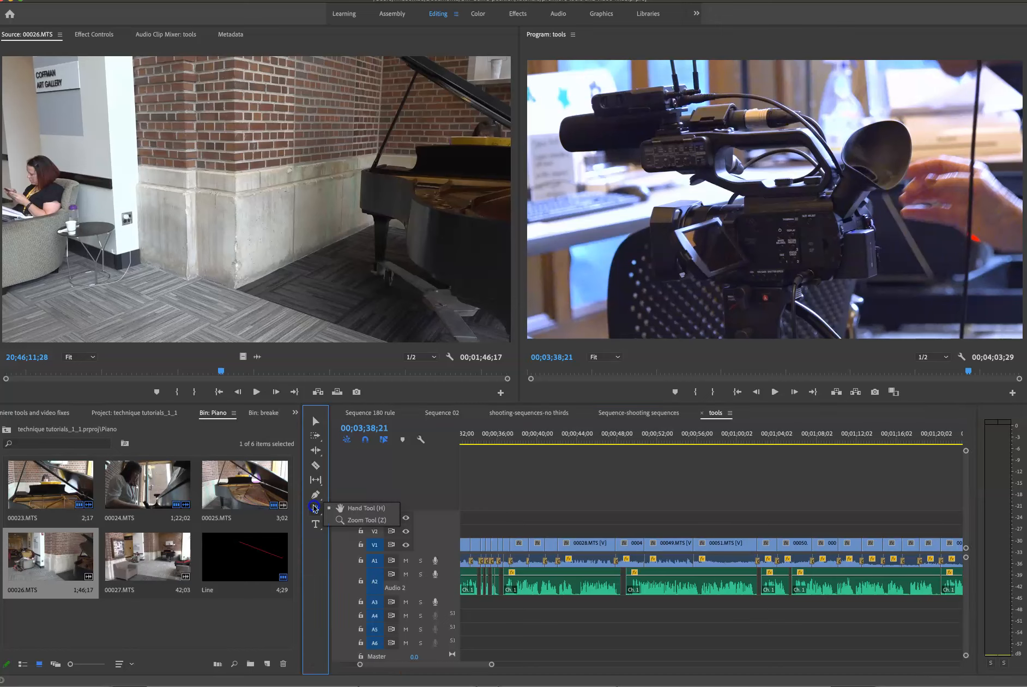
left_click(339, 519)
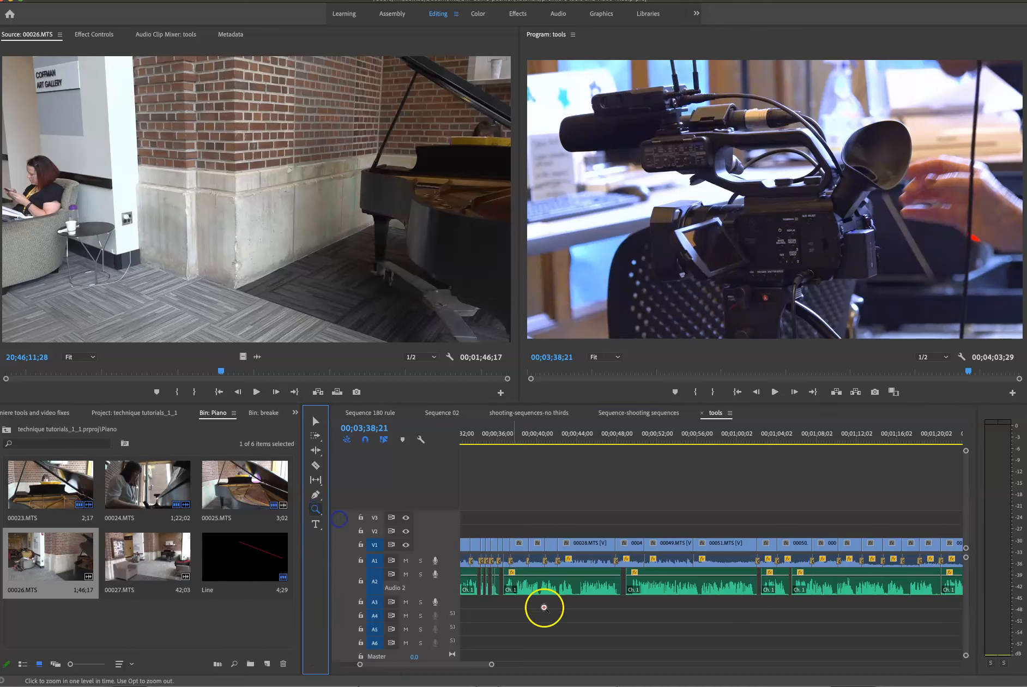
left_click(576, 592)
left_click(576, 593)
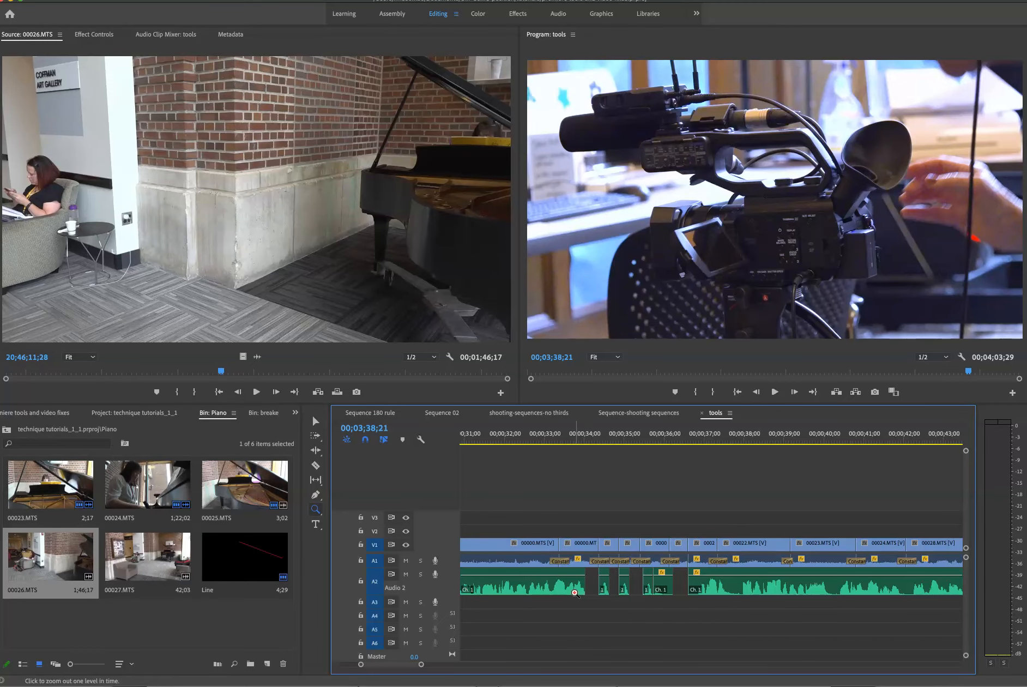
left_click(575, 592, "alt")
left_click(575, 593, "alt")
left_click(575, 593, "alt")
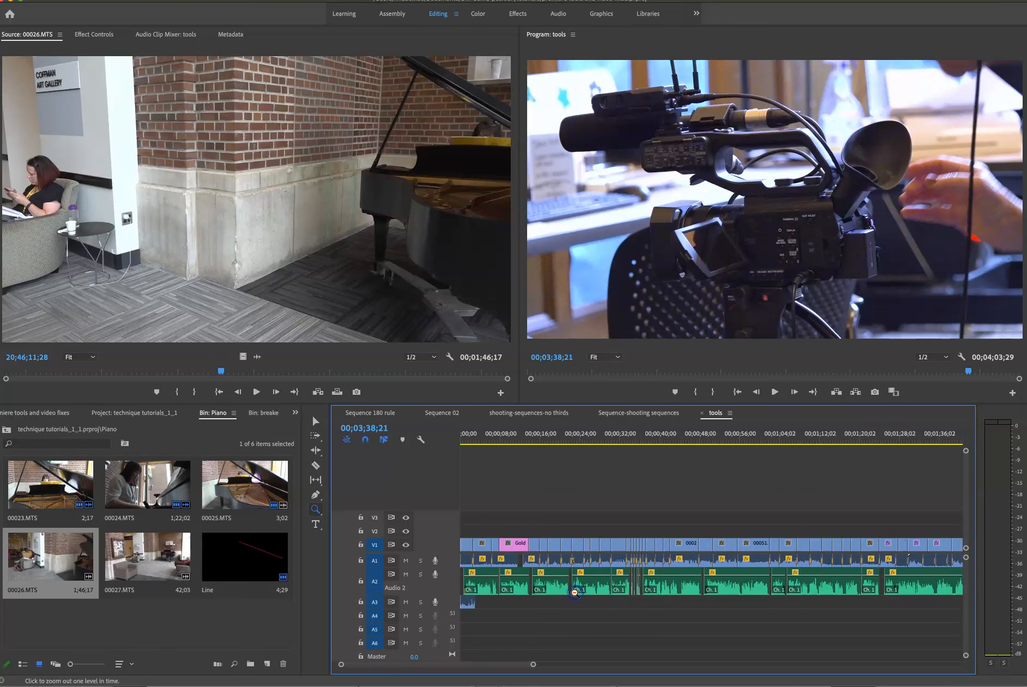
- Choose the Type tool, view the Graphics workspace with its title templates, and return to the Editing workspace
left_click(322, 529)
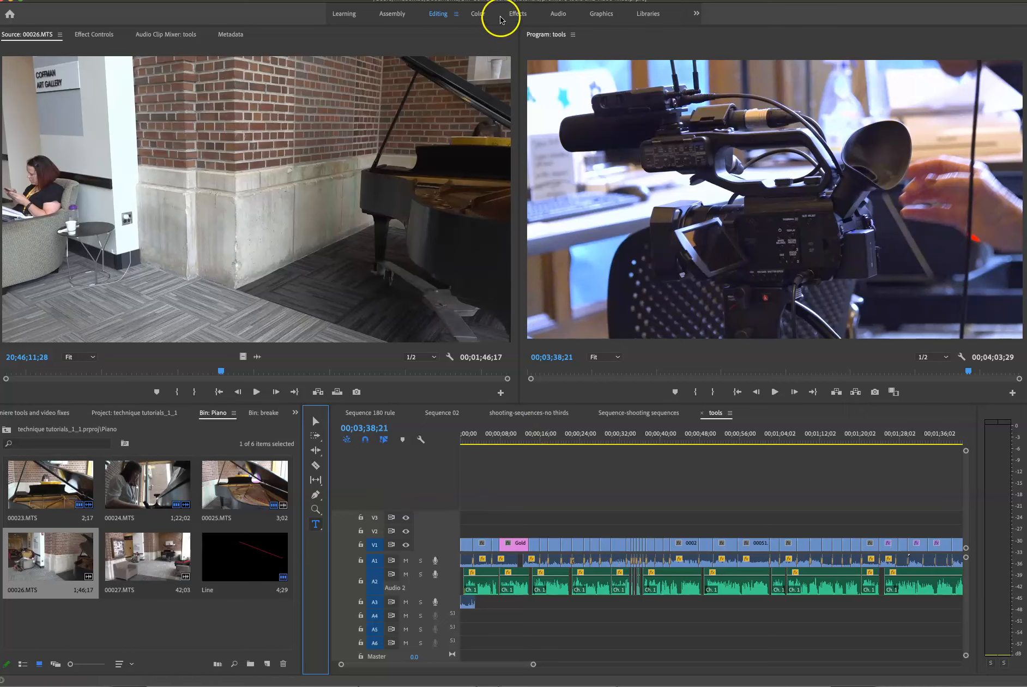
left_click(603, 15)
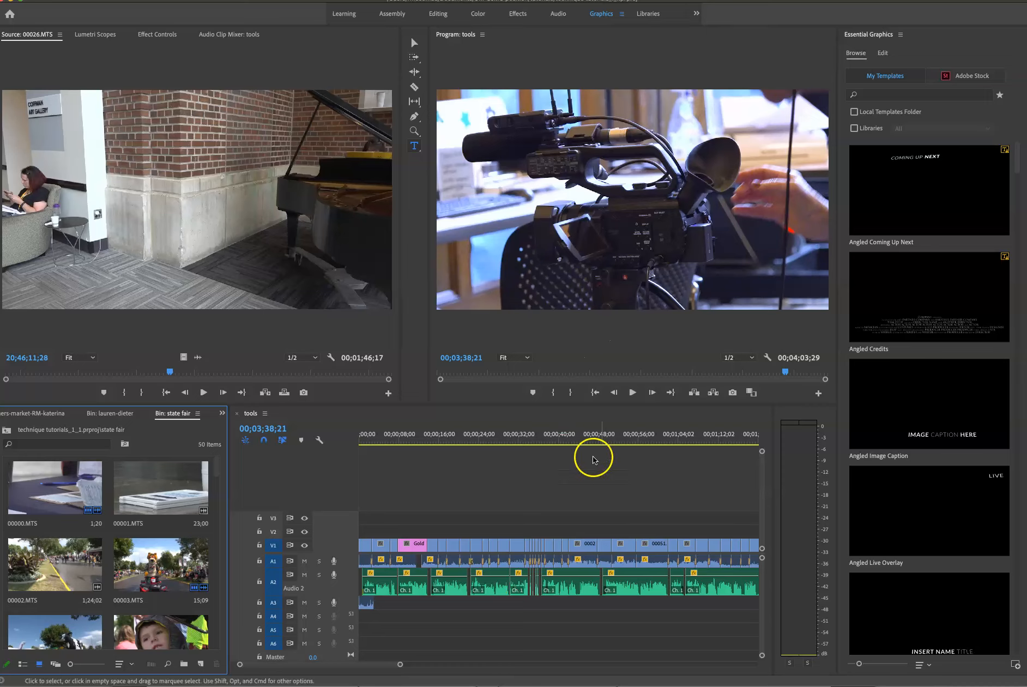
left_click(445, 15)
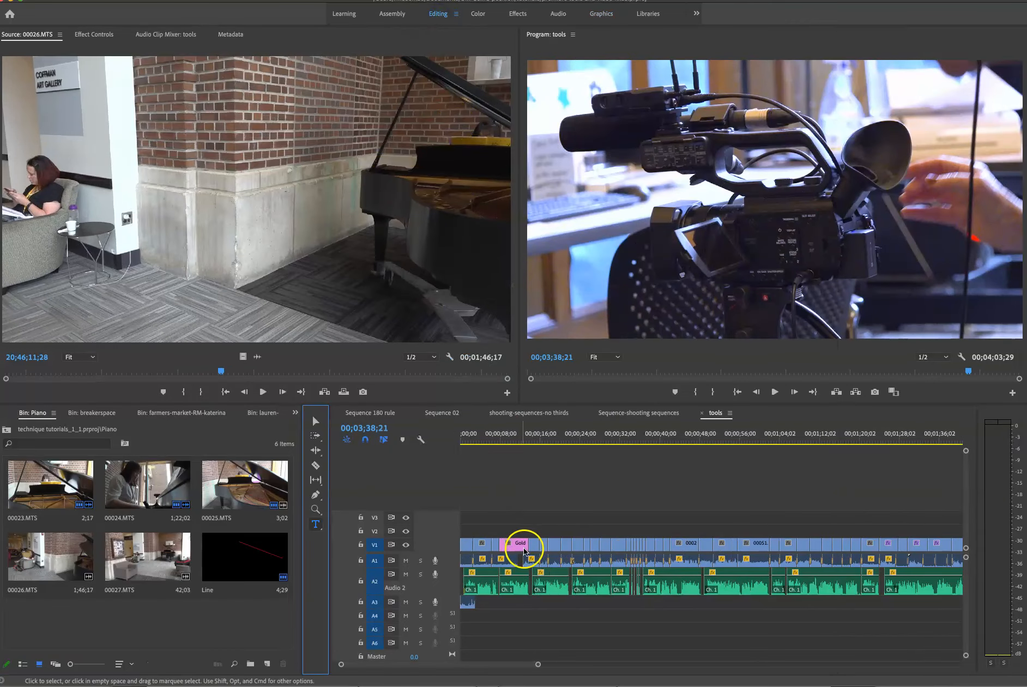
- View the graphic clip on V1 at 00;00;09;09 and the title on V2 at 00;01;42;29
left_click(507, 434)
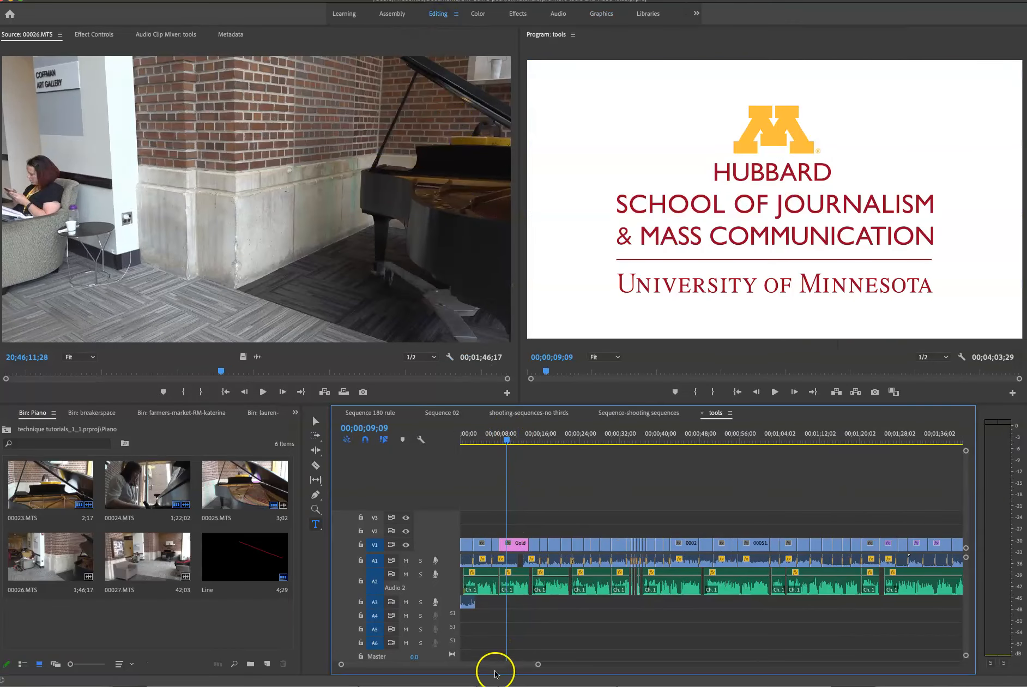
left_click_drag(497, 665, 520, 665)
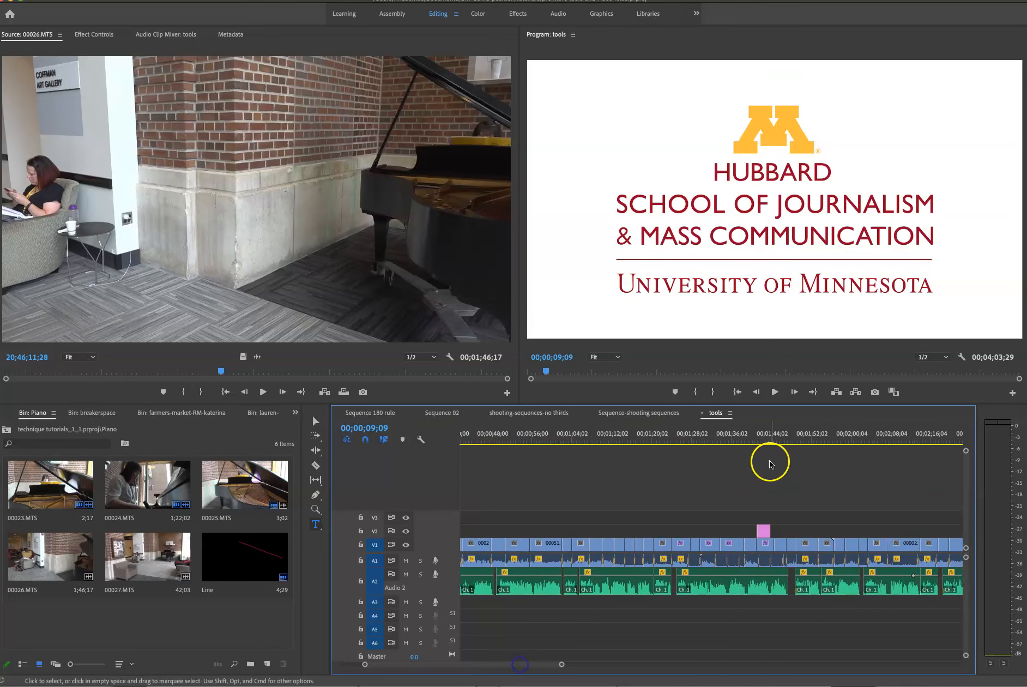
left_click(766, 435)
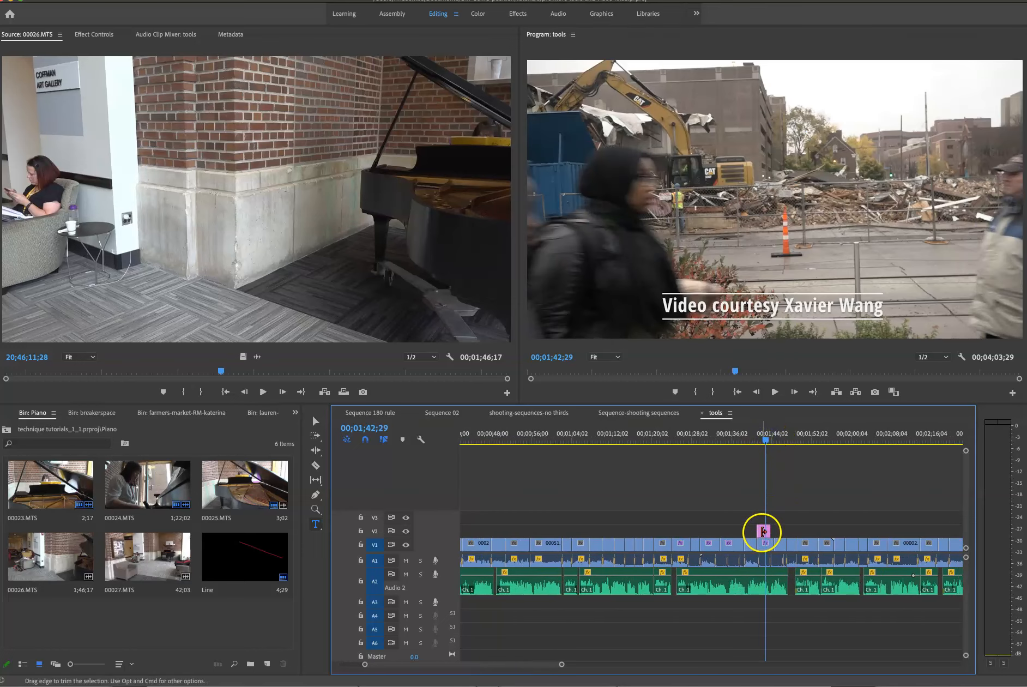
- Select the video courtesy title on V2 and its text in the program monitor, and look over the commands available for the clip
left_click(763, 531)
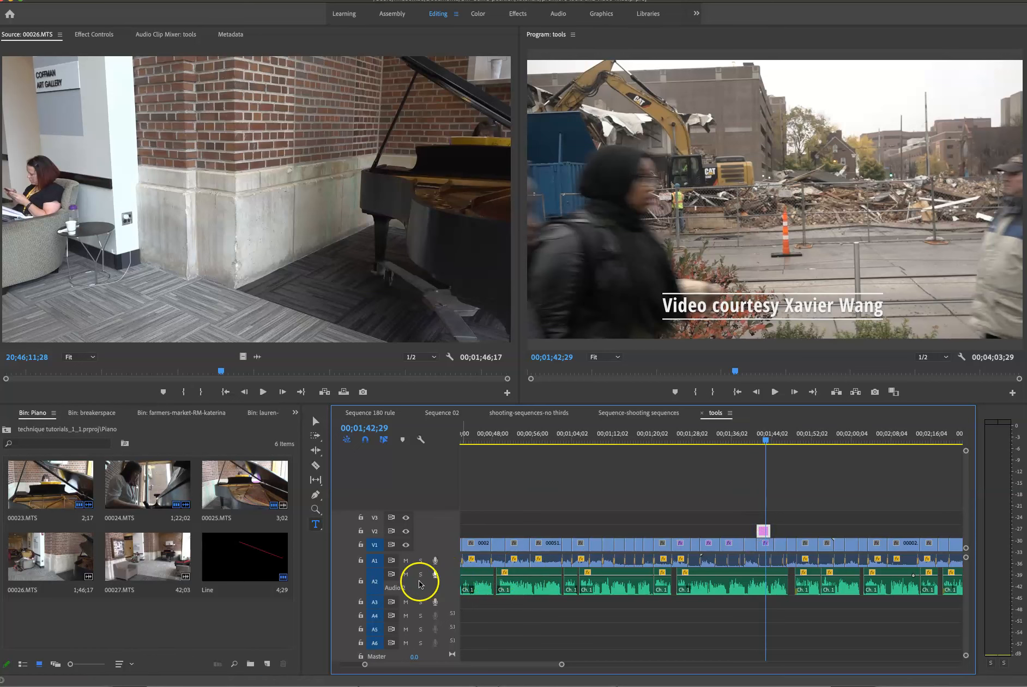
left_click(774, 301)
left_click(773, 300)
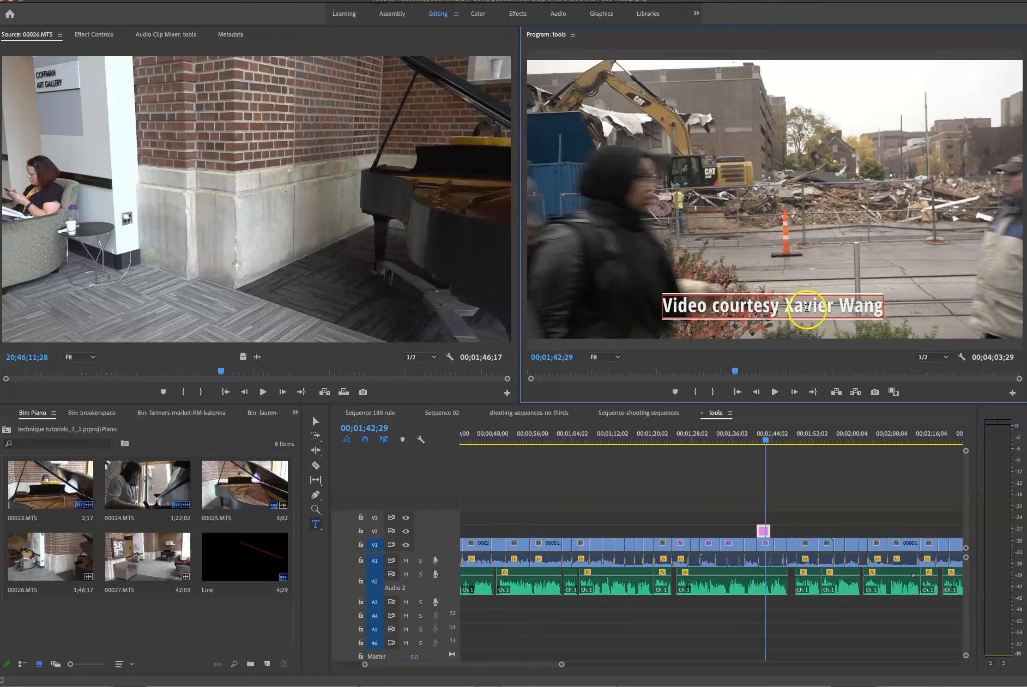
right_click(763, 531)
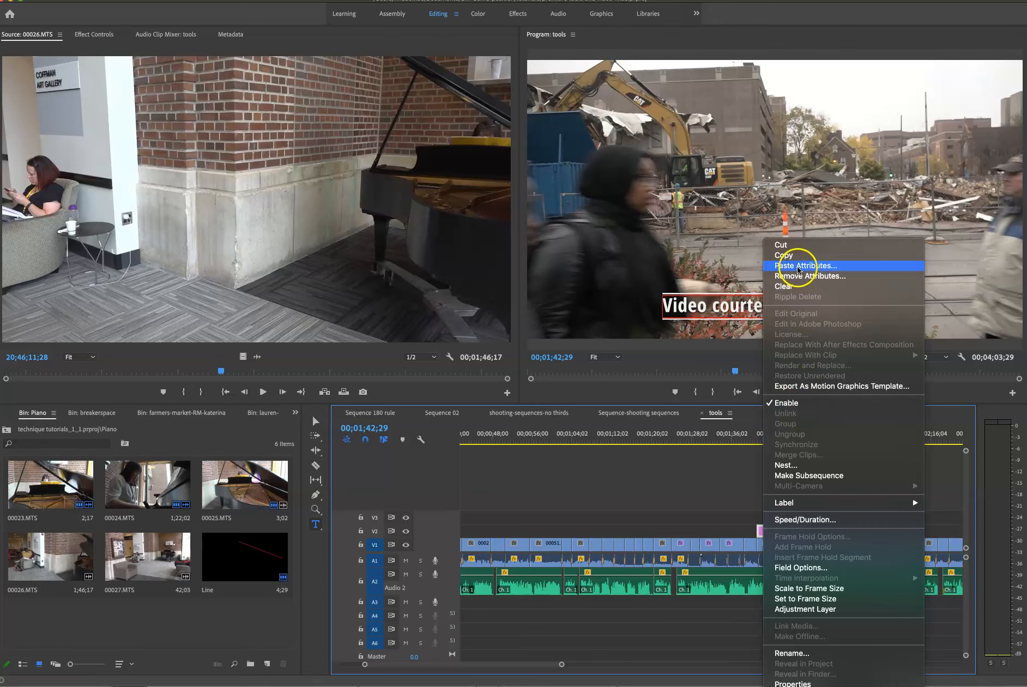
left_click(935, 469)
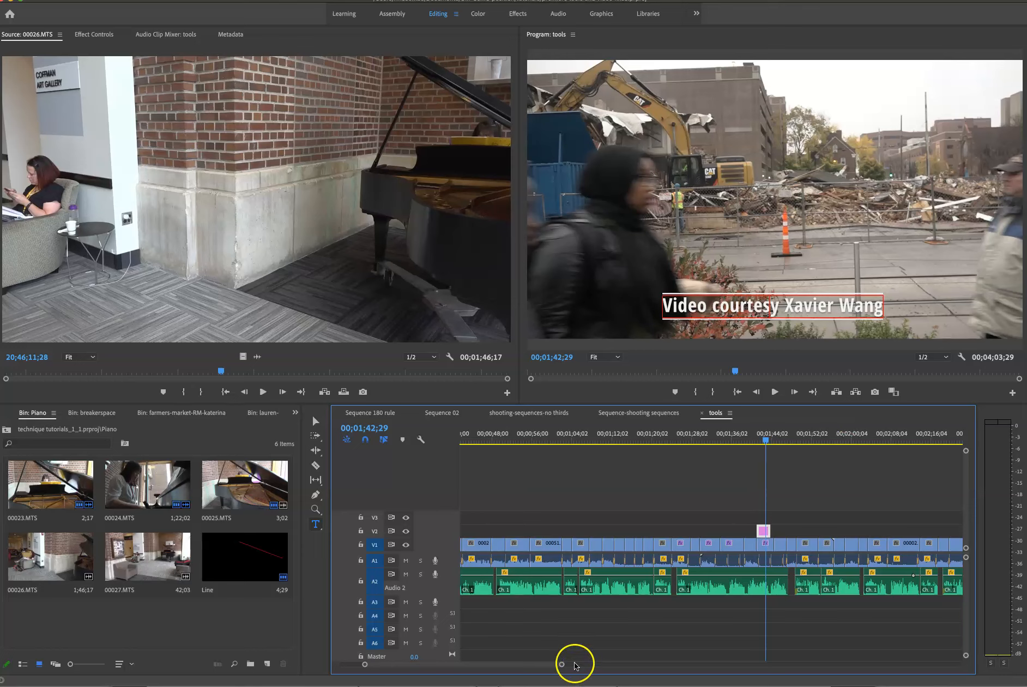
- Select the V1 clip just after 00;03;28;06 together with its audio, delete it, and undo the deletion
left_click_drag(564, 665, 678, 666)
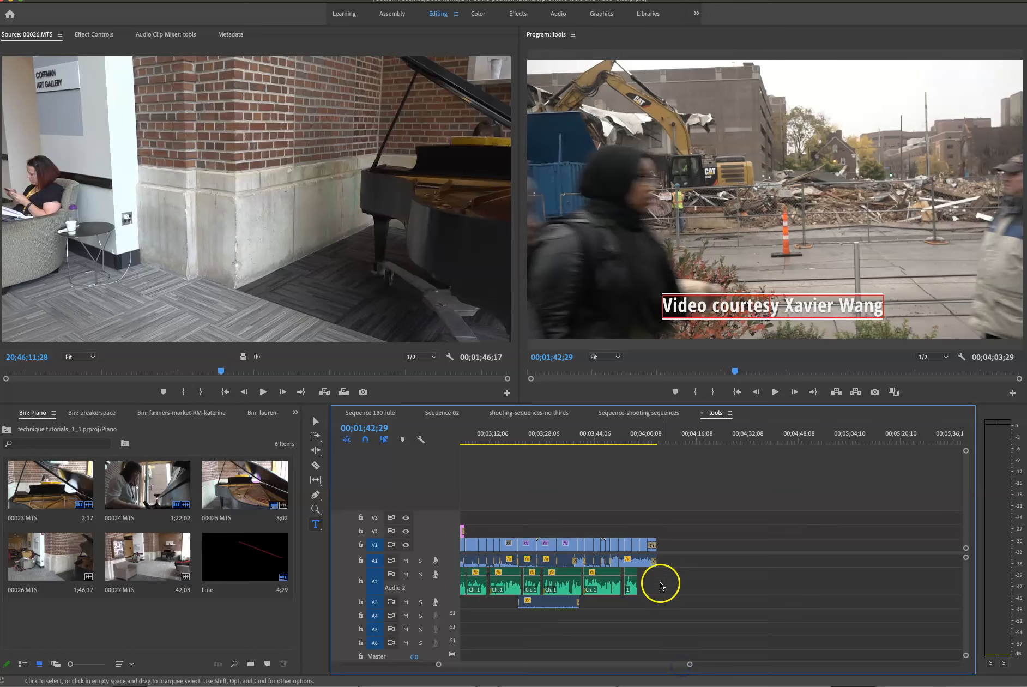
left_click_drag(639, 543, 564, 545)
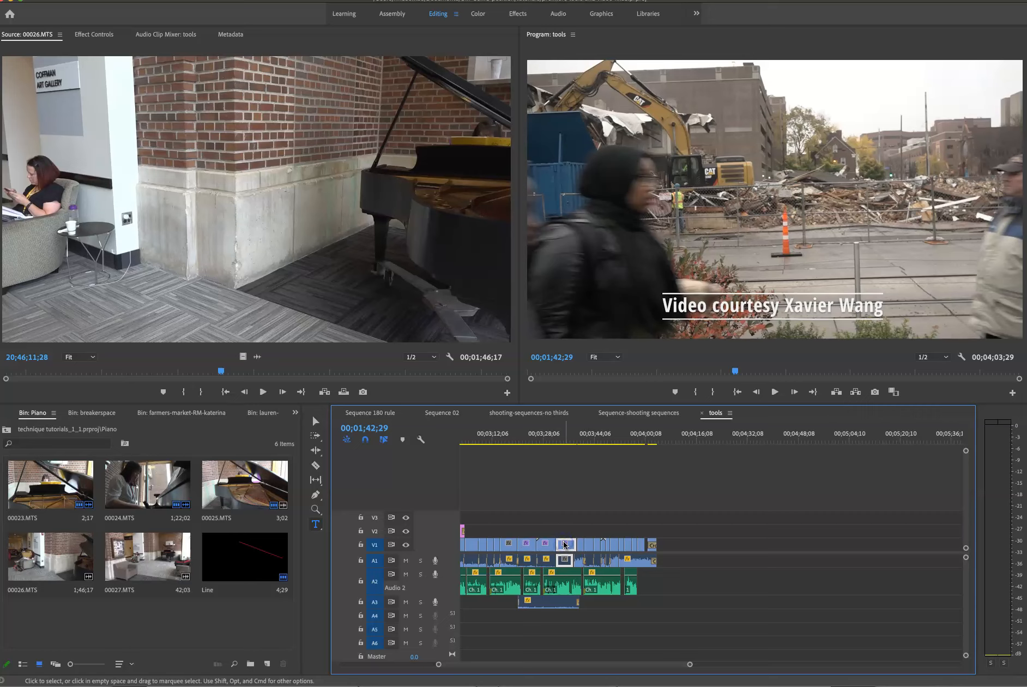
key("Delete")
key("super+z")
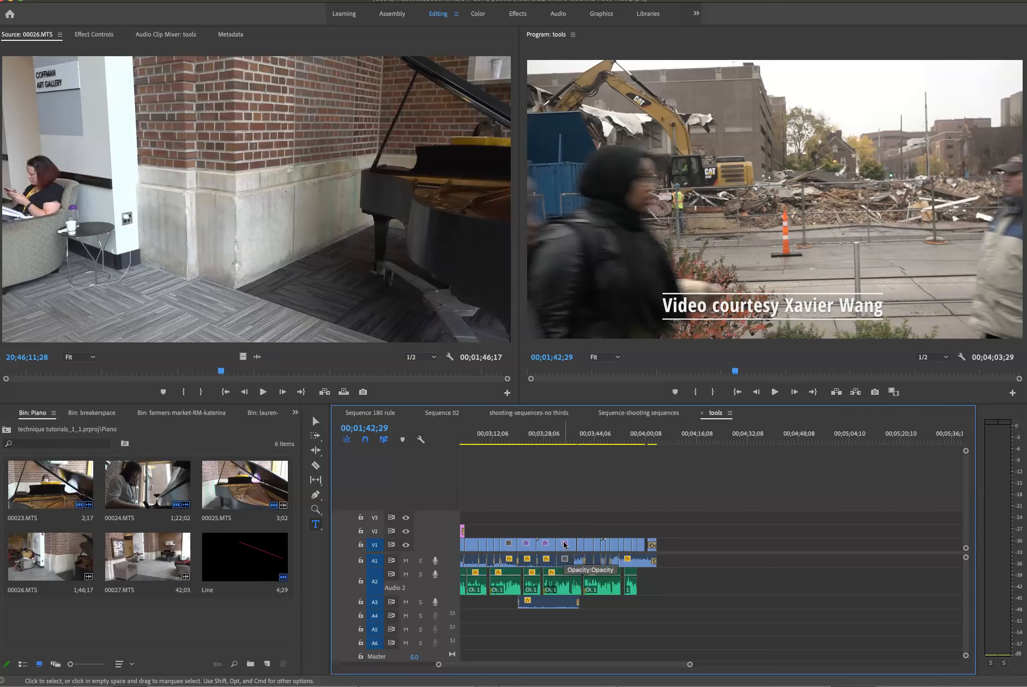
left_click_drag(688, 664, 581, 668)
left_click(609, 544)
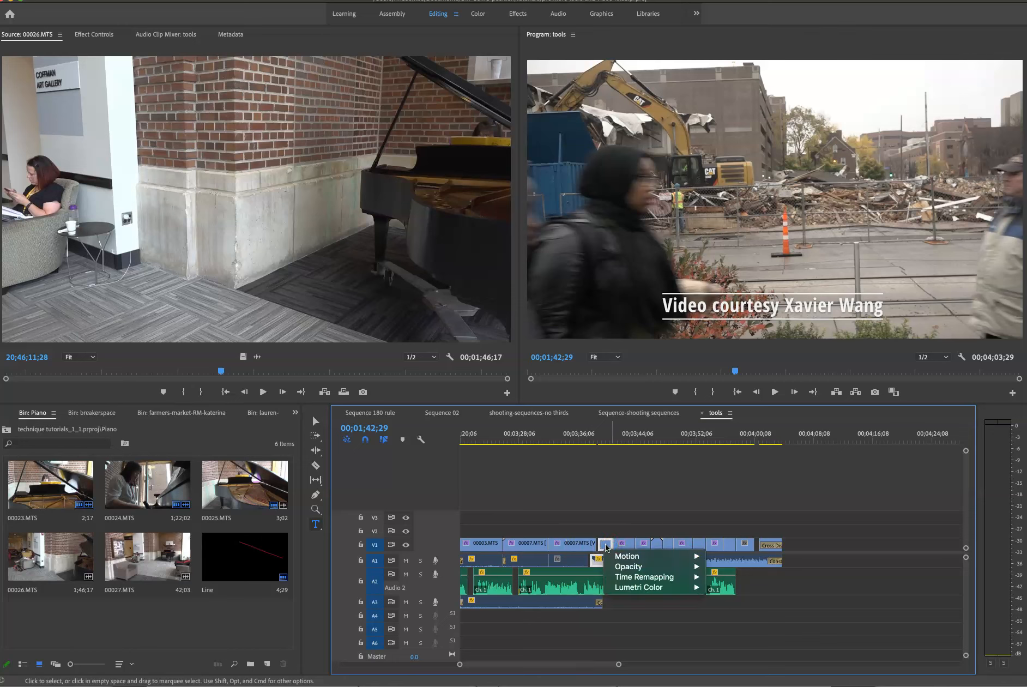
left_click(606, 548)
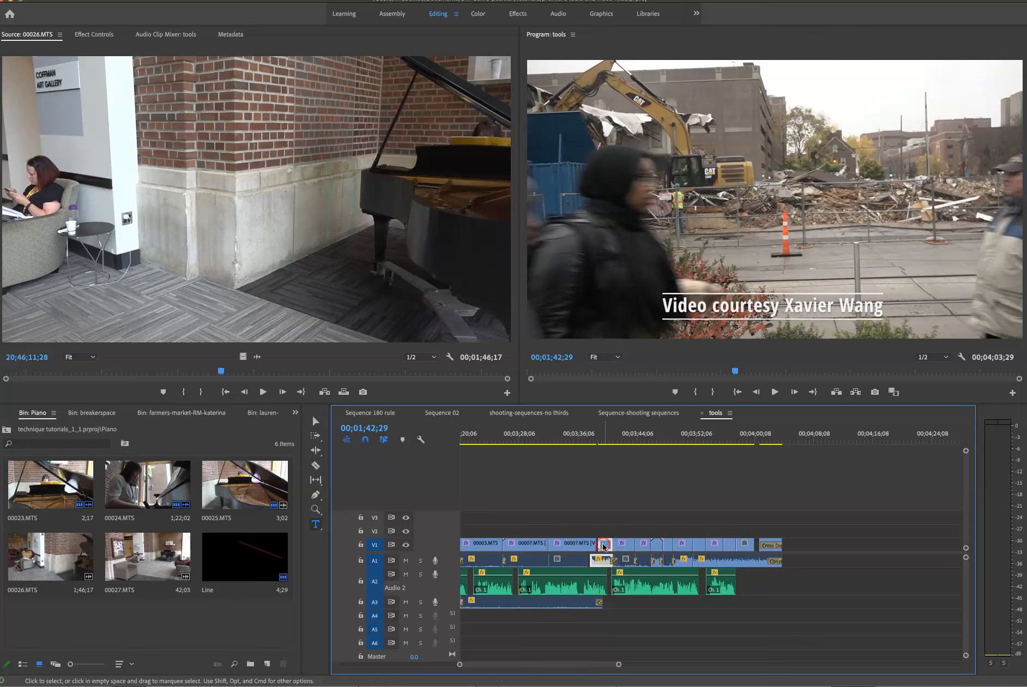
left_click(604, 547)
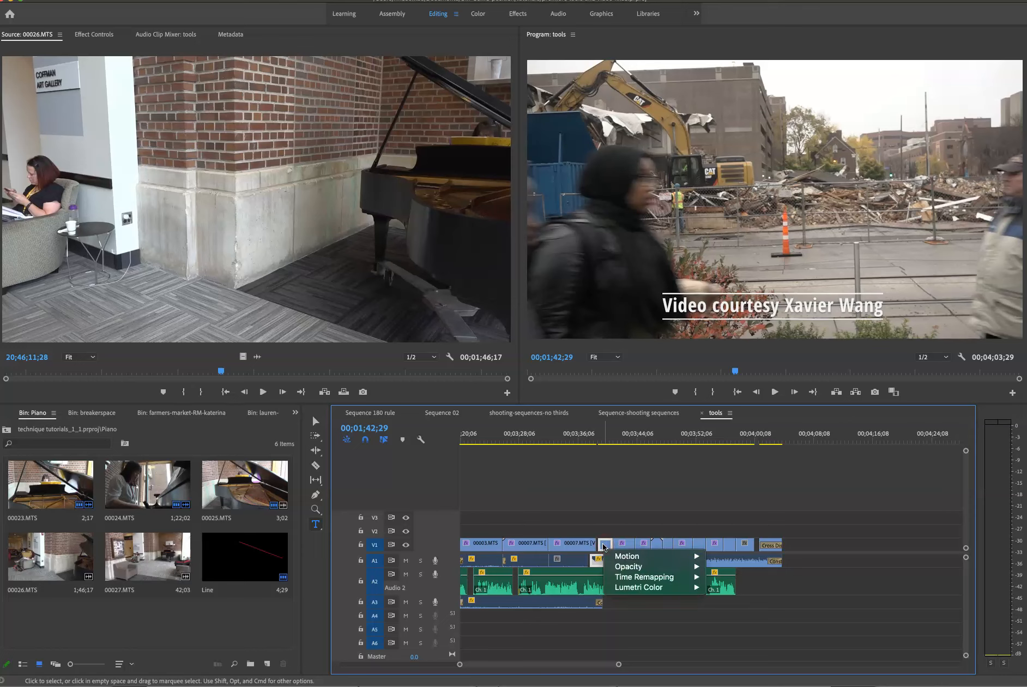
- Unlink the video and audio of the 00007.MTS clip that starts at 00;03;32;05
left_click(579, 546)
left_click(579, 545)
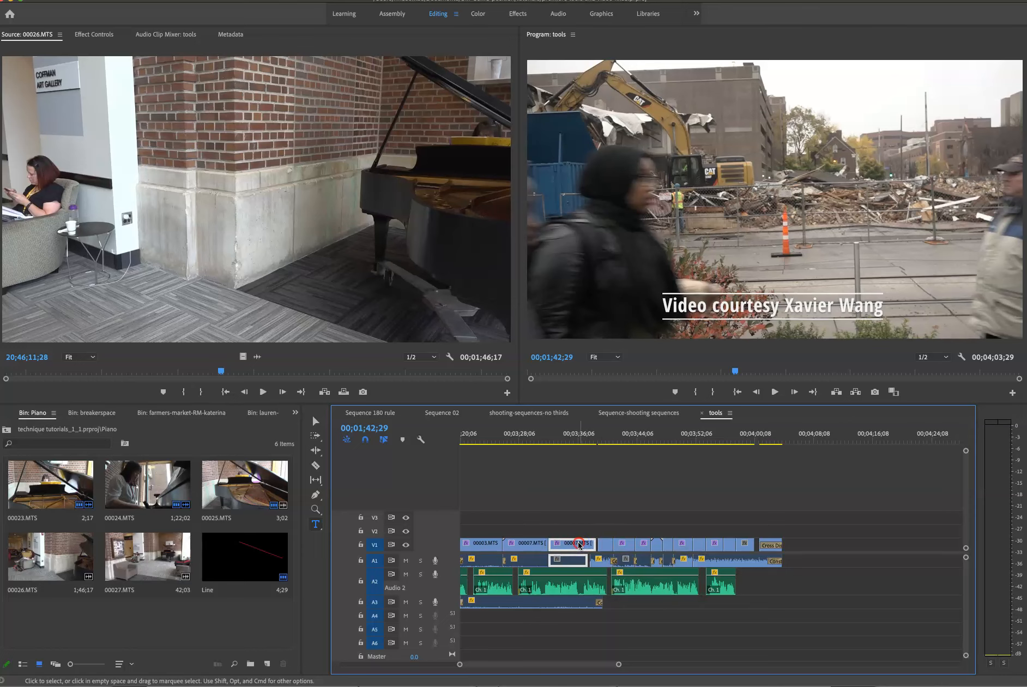
right_click(579, 546)
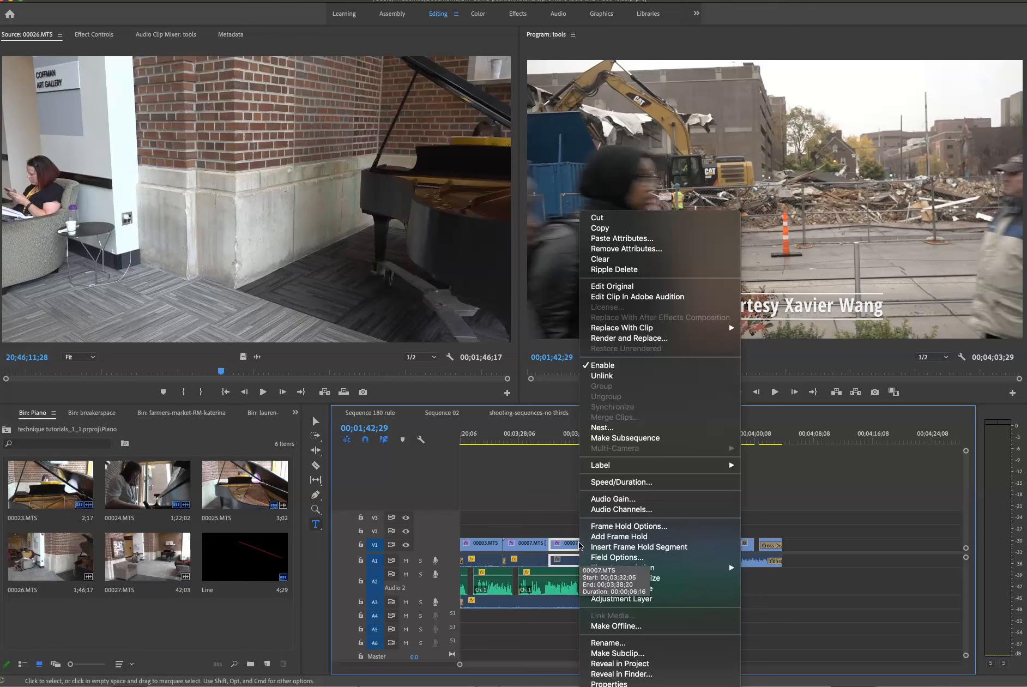
left_click(606, 377)
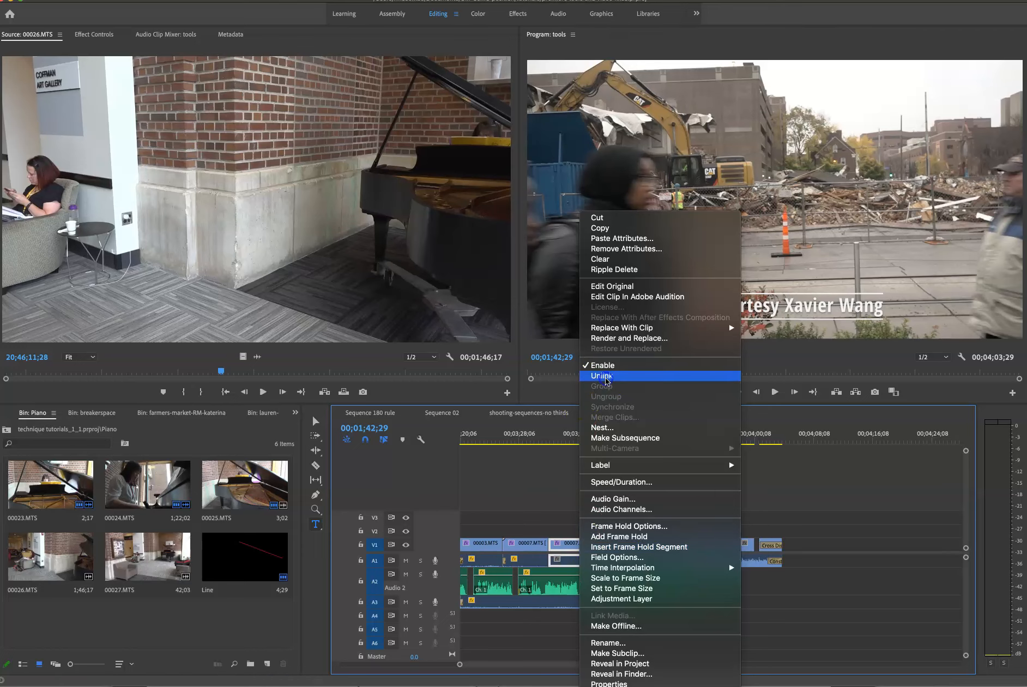
- Delete only the video portion of the unlinked 00007.MTS clip that starts at 00;03;32;05 on V1
left_click(564, 560)
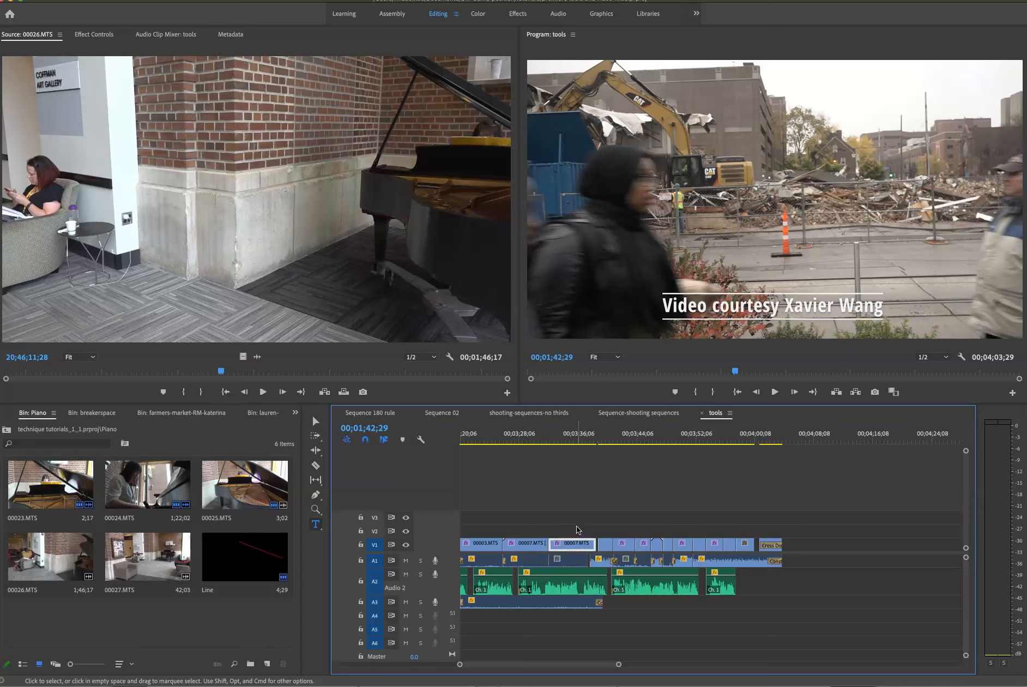
key("Delete")
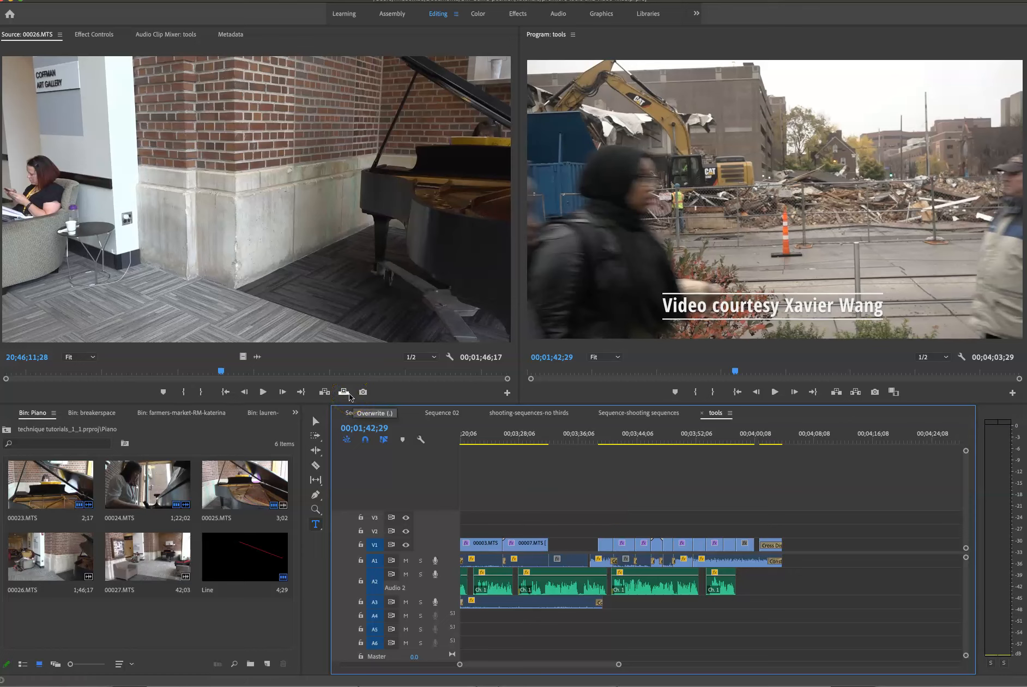
- Turn track targeting for audio tracks A1 and A2 off and back on
left_click(369, 561)
left_click(373, 581)
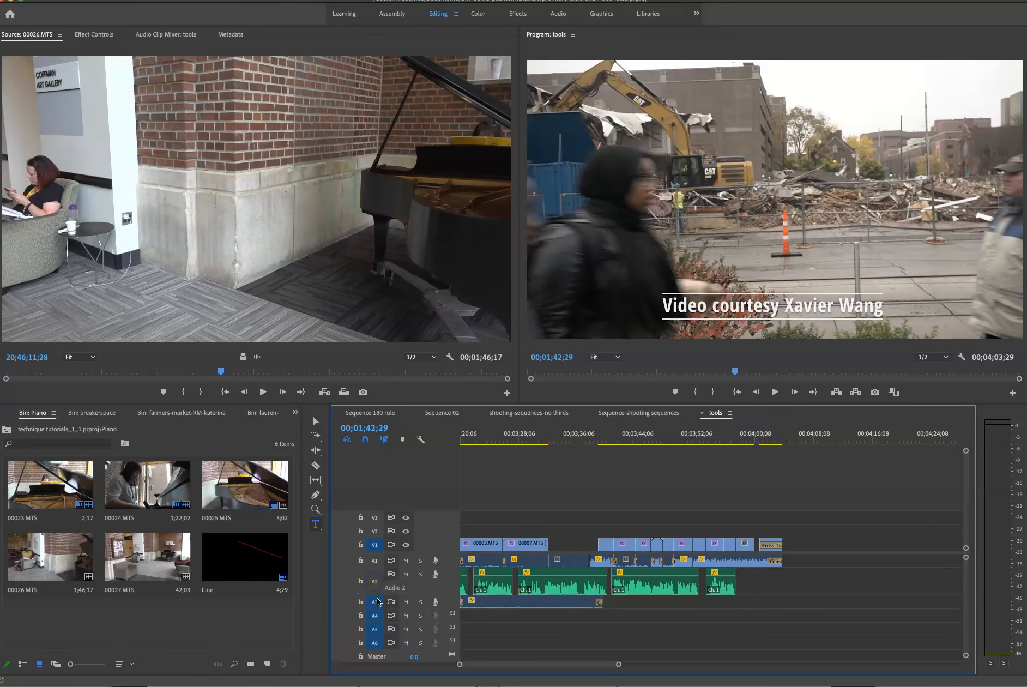
left_click(374, 561)
left_click(426, 565)
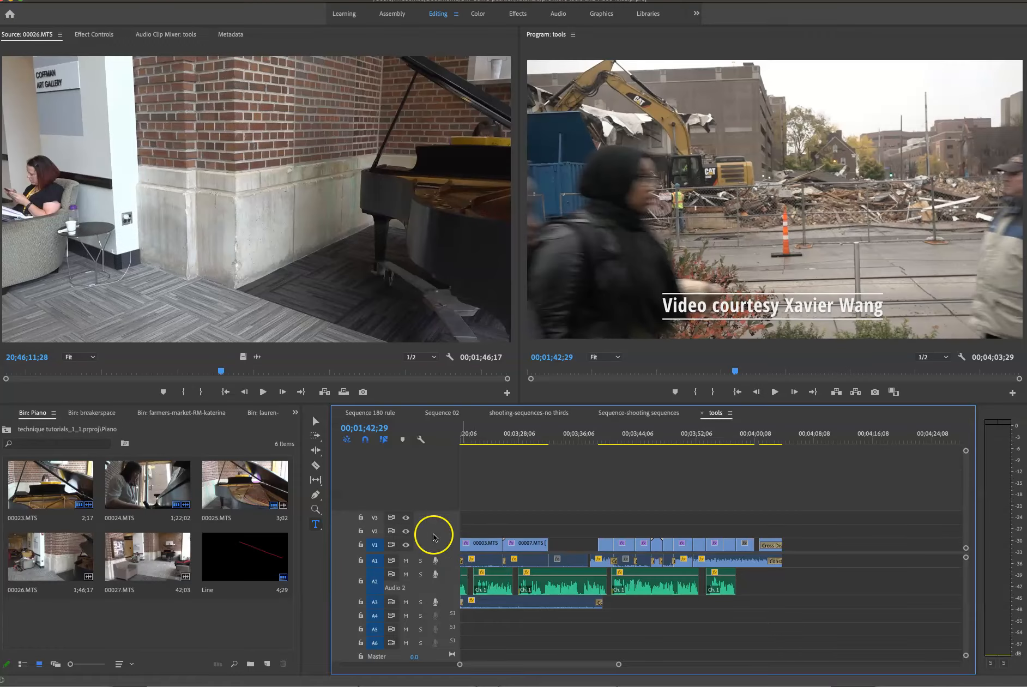
- Restore the deleted 00007.MTS video on V1, select it together with its A1 audio, and link the two again
left_click_drag(515, 543, 560, 548)
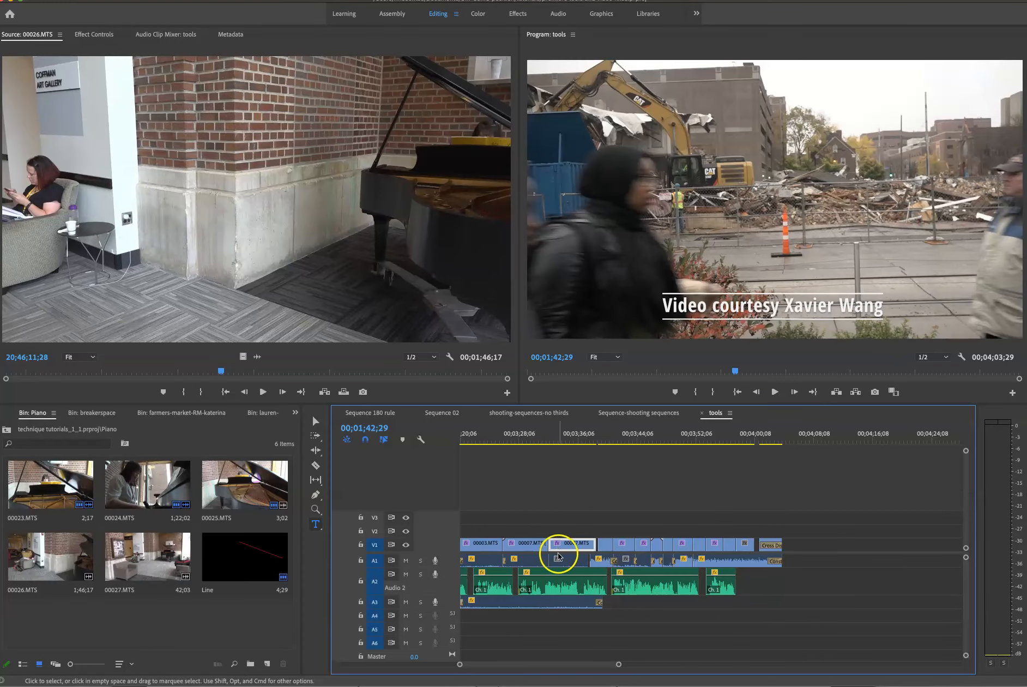
right_click(558, 558)
left_click(564, 549)
left_click(563, 560)
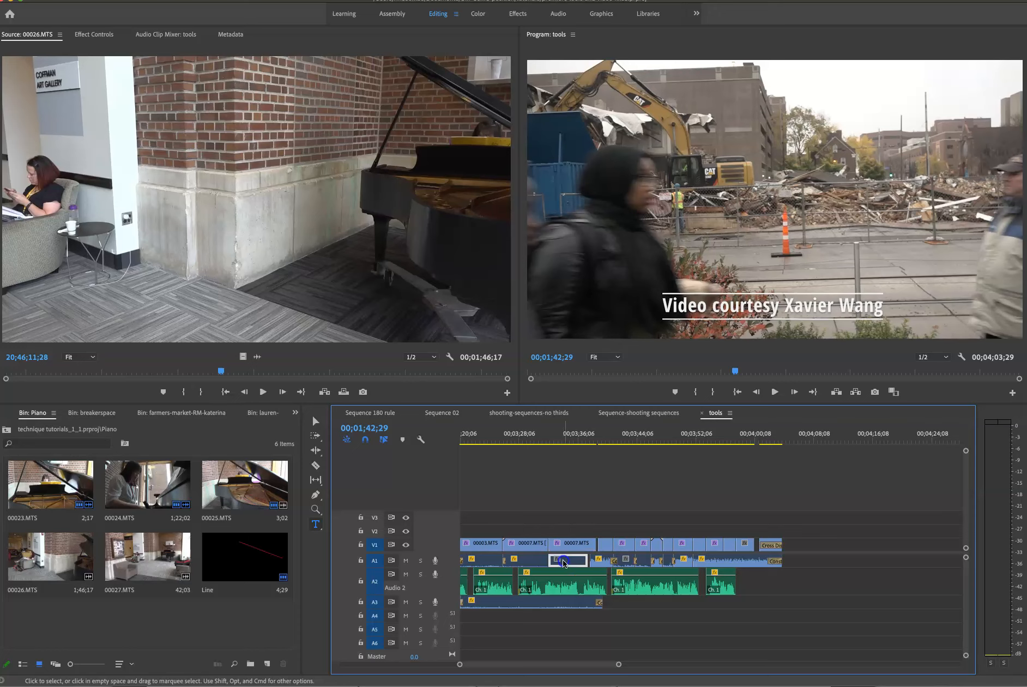
left_click(564, 547, "shift")
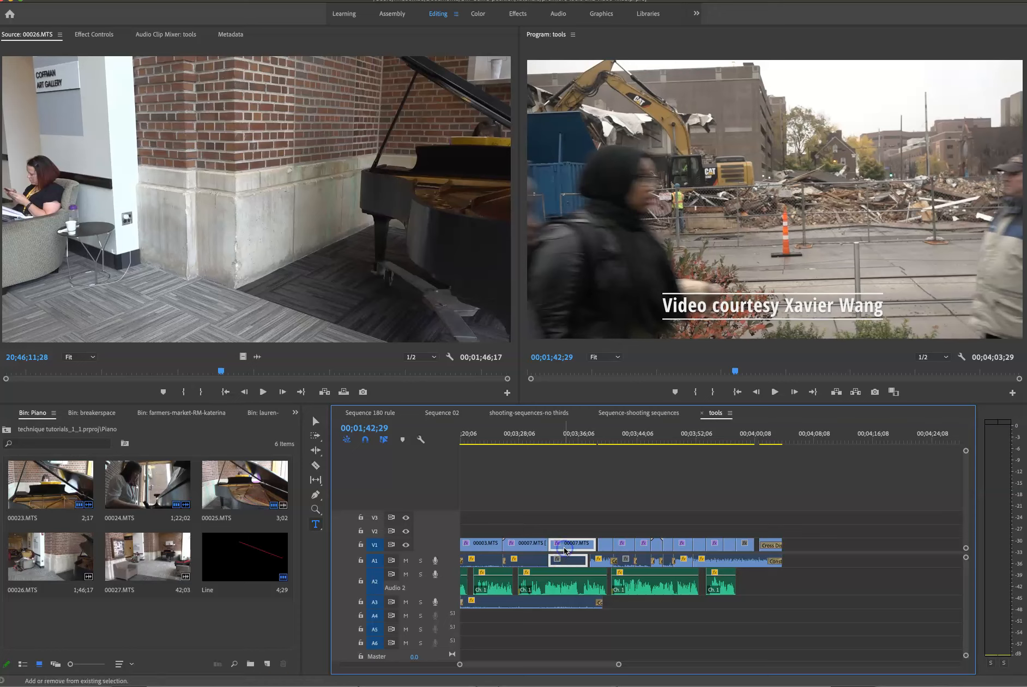
right_click(566, 550)
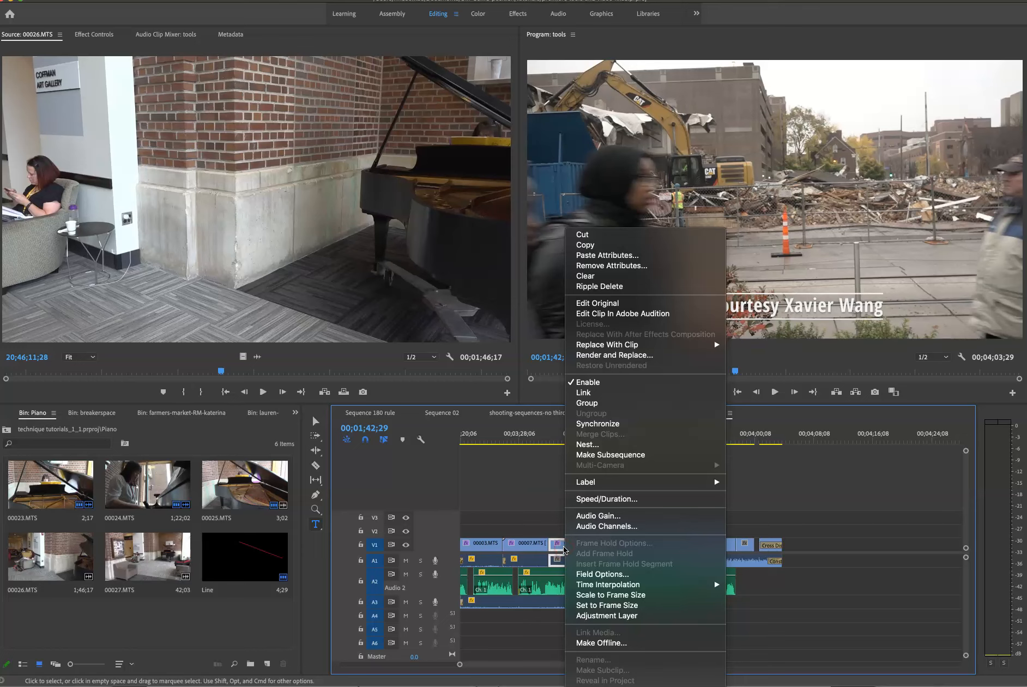
left_click(583, 392)
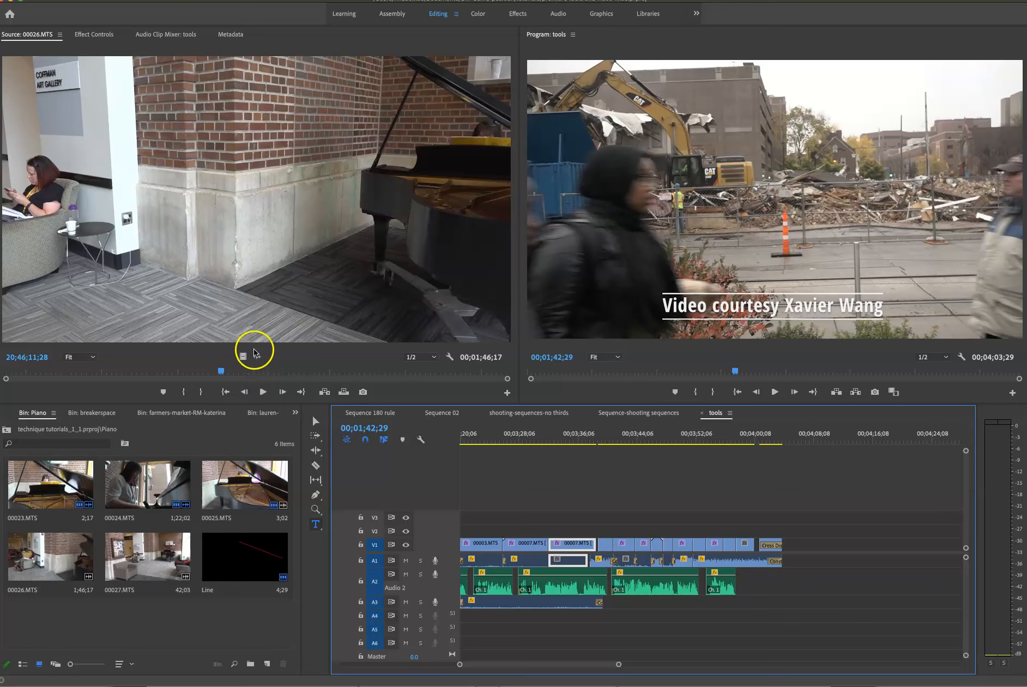
- Add a marker to source clip 00026.MTS at 20;46;29;13, name it "woman on phone" and set its color to blue
left_click_drag(230, 377, 306, 380)
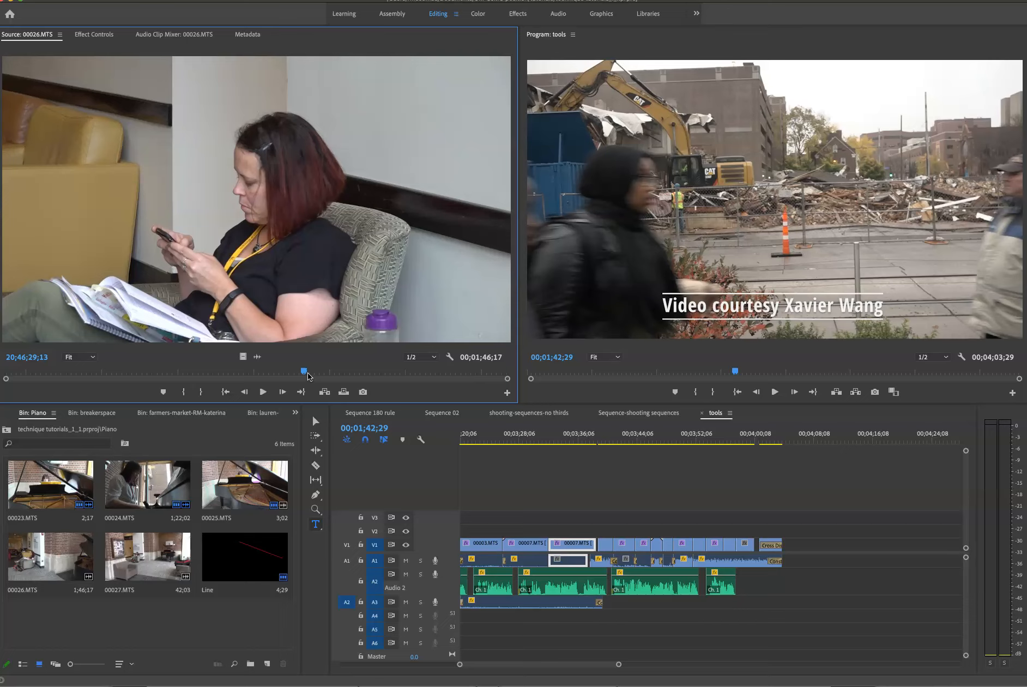
left_click(164, 392)
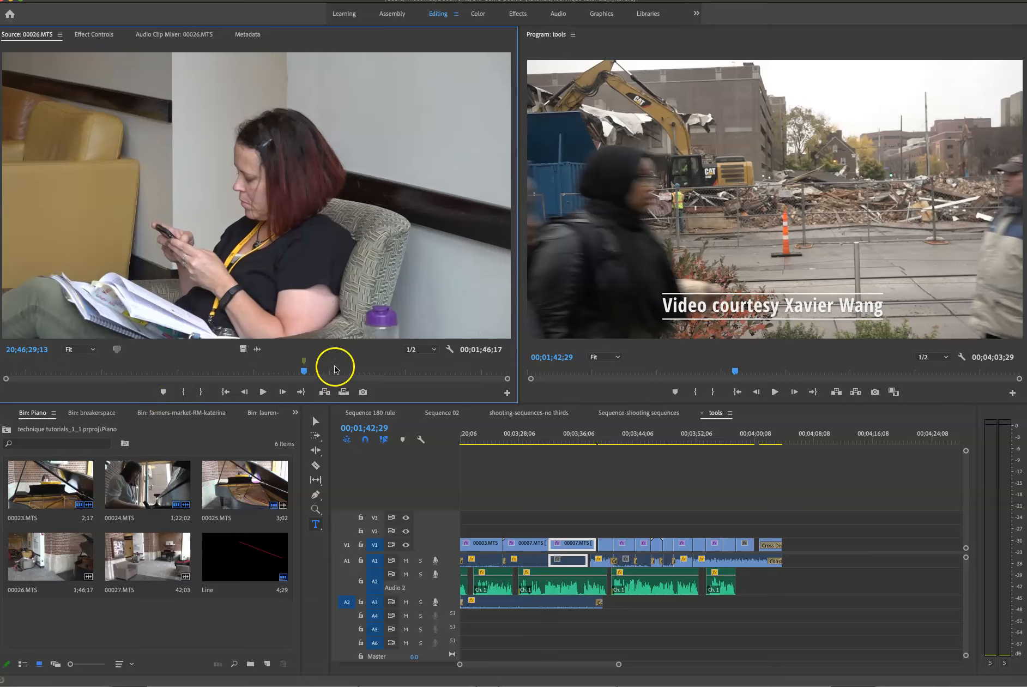
double_click(304, 362)
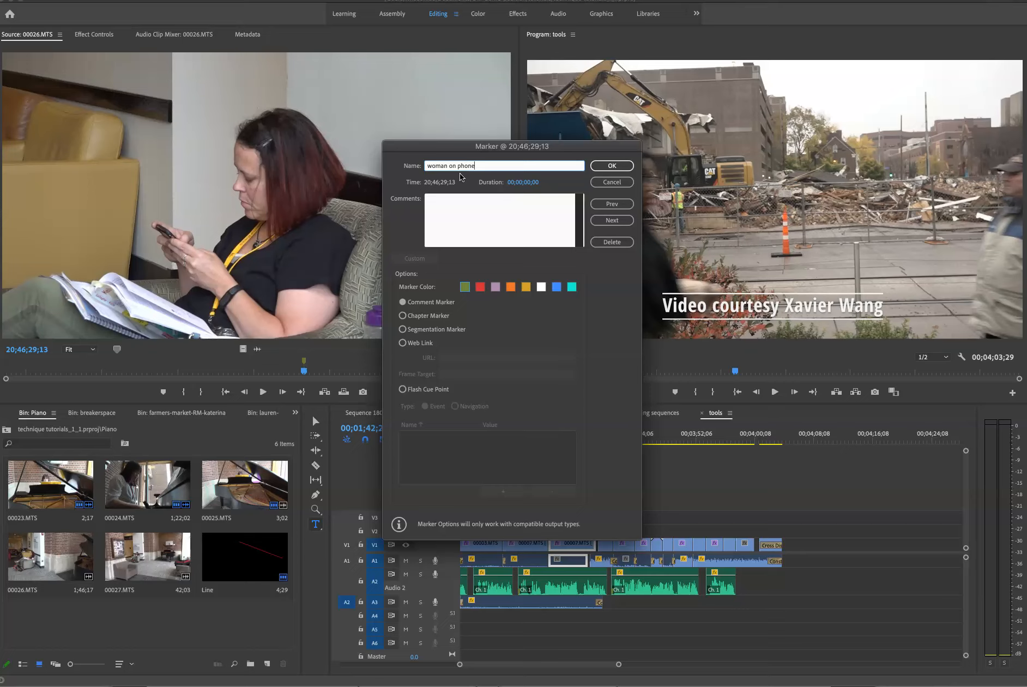
left_click(480, 287)
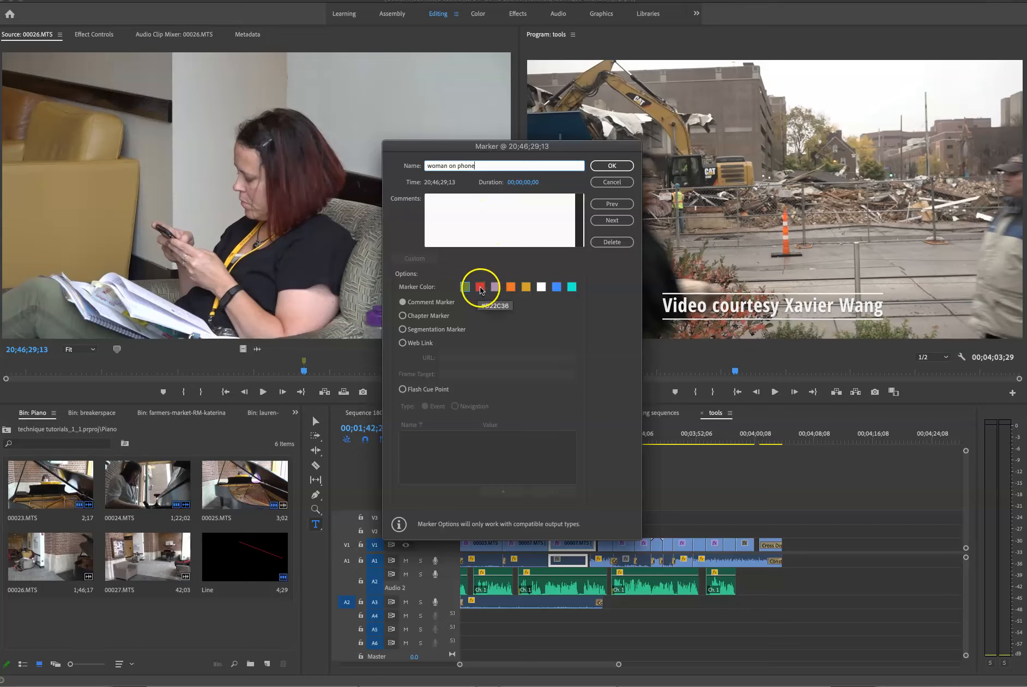
left_click(481, 286)
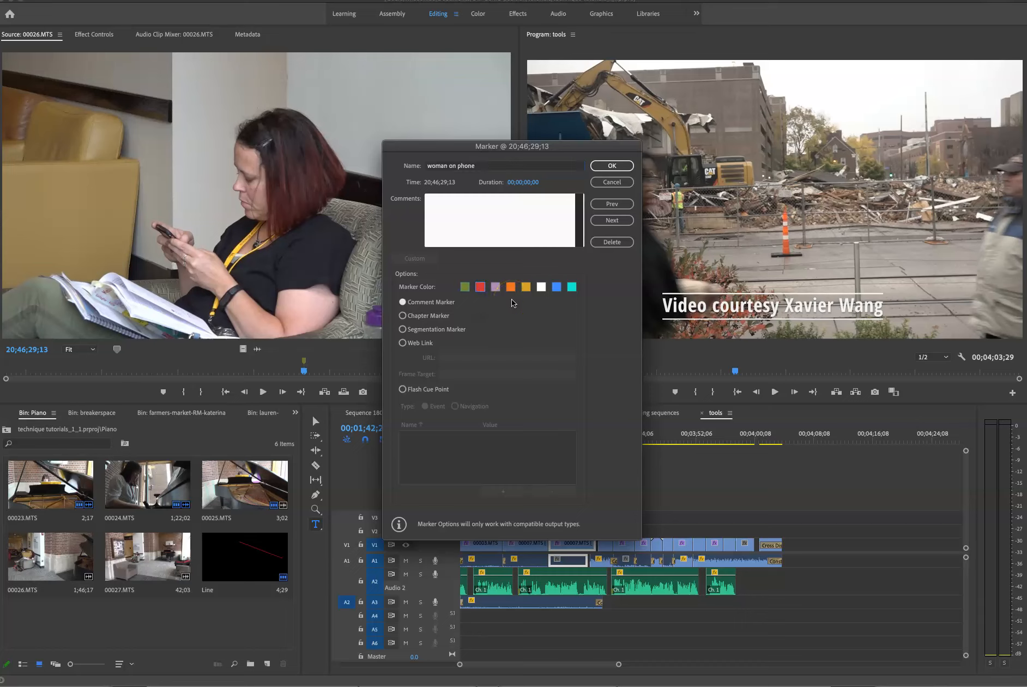
left_click(556, 287)
left_click(620, 167)
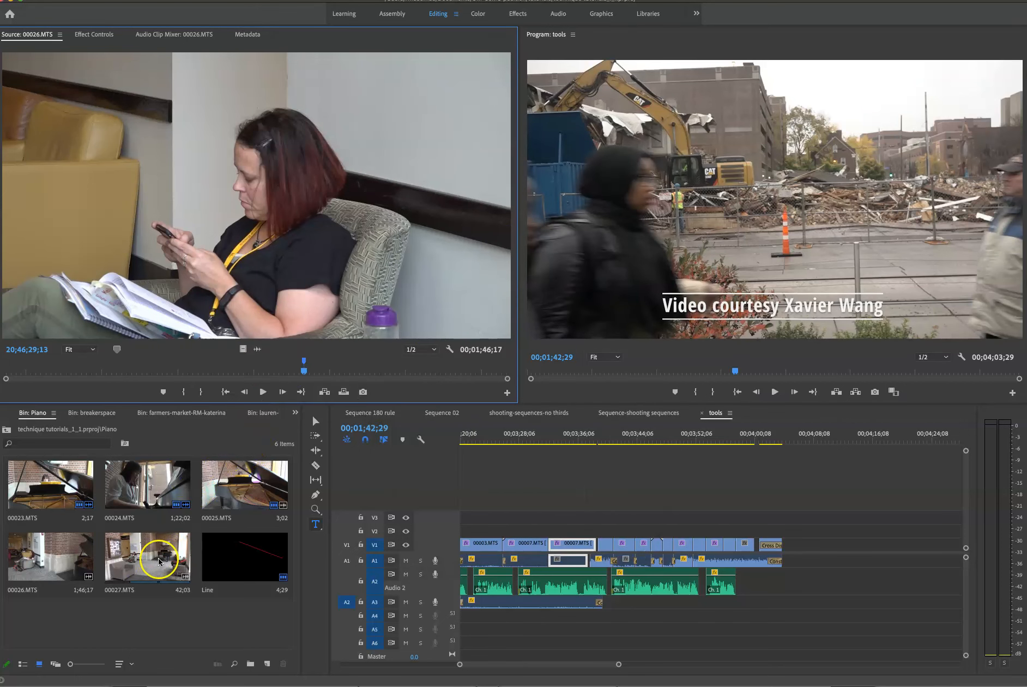
- View 00023.MTS in the source monitor, reopen 00026.MTS and return its playhead to the blue marker
left_click(56, 557)
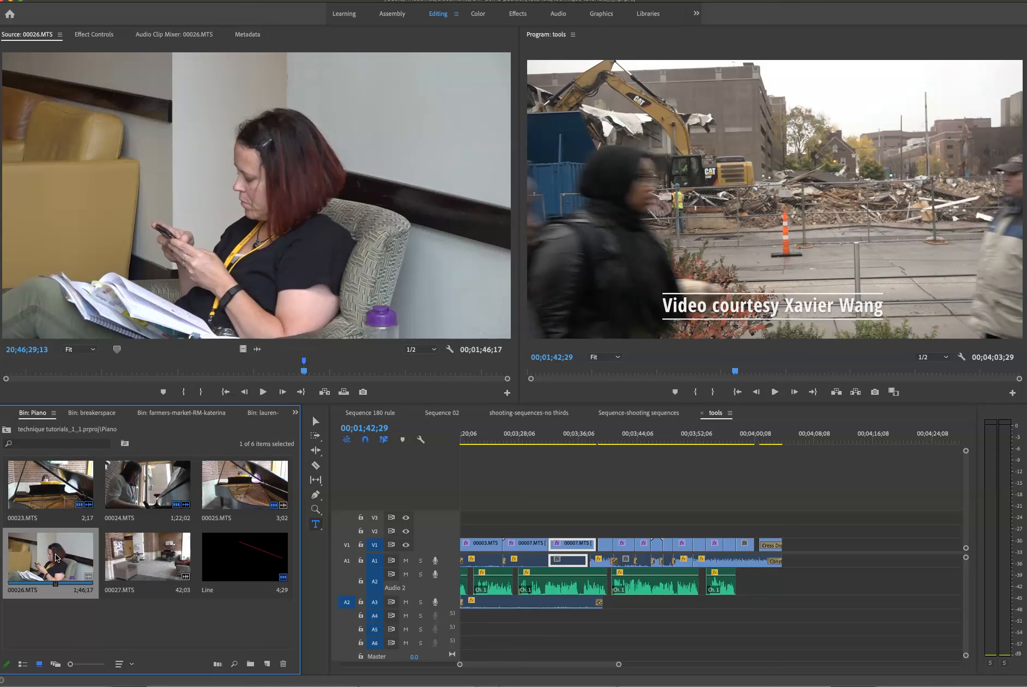
double_click(50, 491)
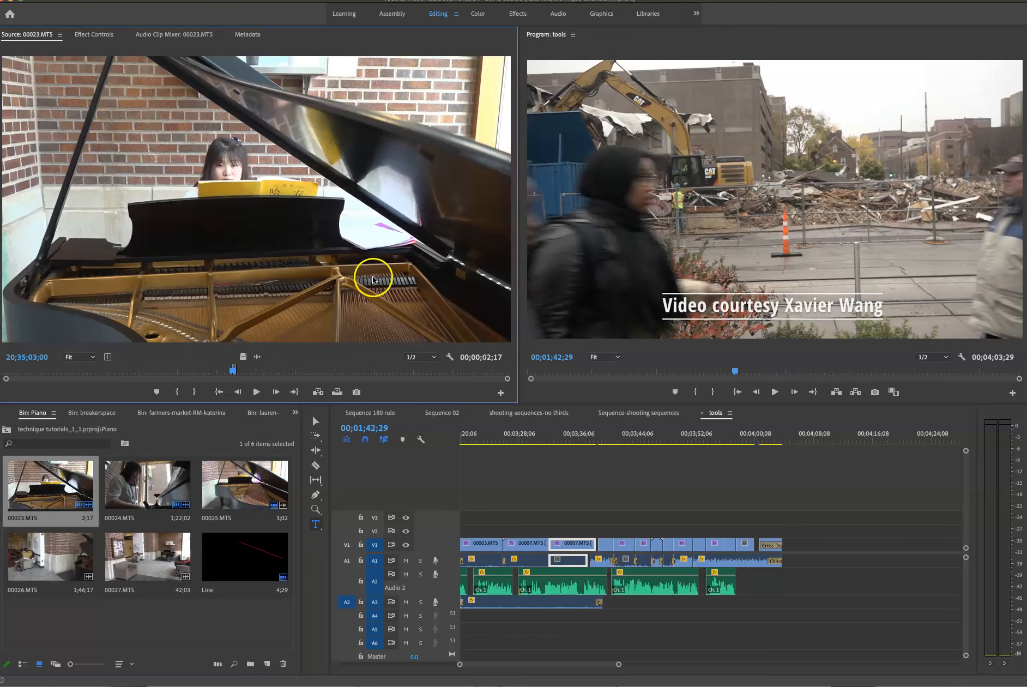
double_click(83, 566)
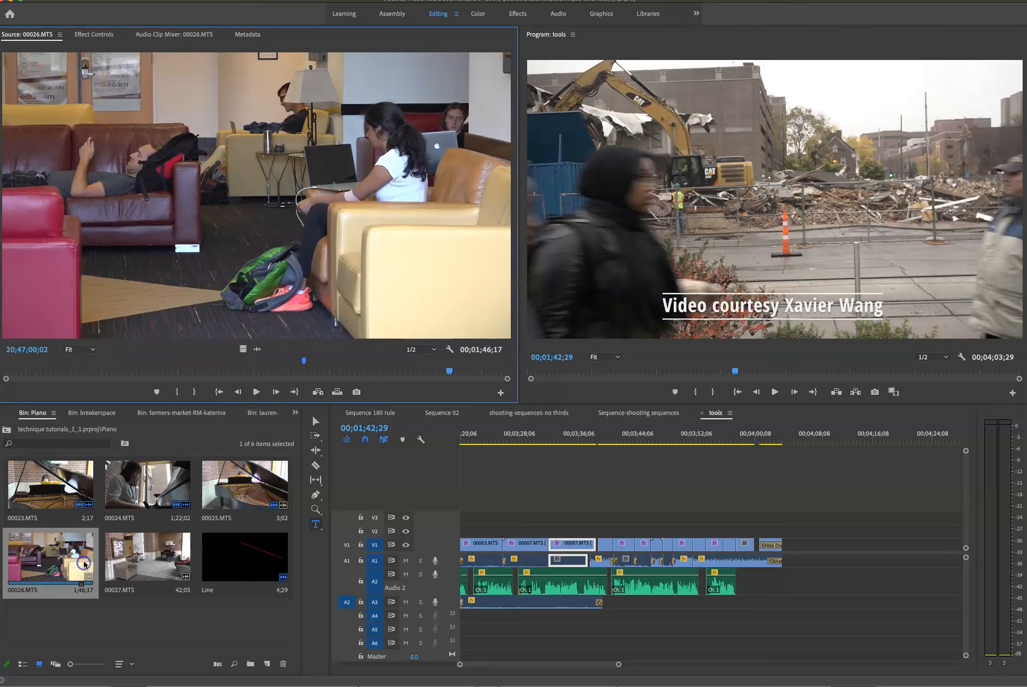
left_click(306, 364)
left_click(307, 367)
left_click(307, 369)
left_click(305, 364)
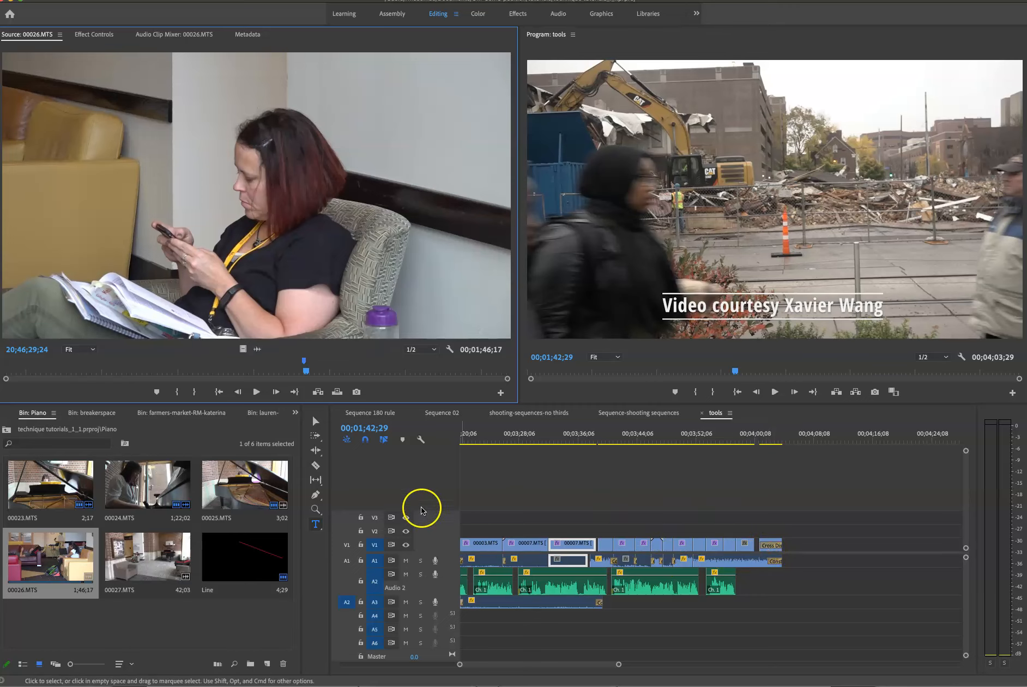
- Use Track Select Forward to shift the clips after about 00;03;44;06 roughly 10 seconds later, and move them back to close the gap
left_click(316, 439)
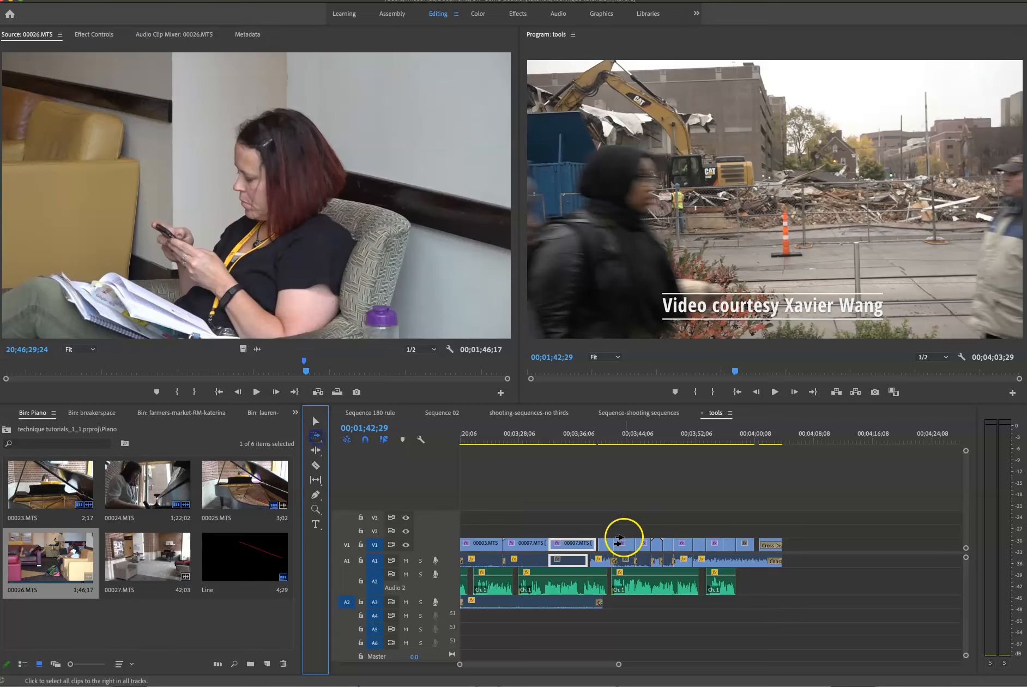
left_click_drag(640, 541, 714, 541)
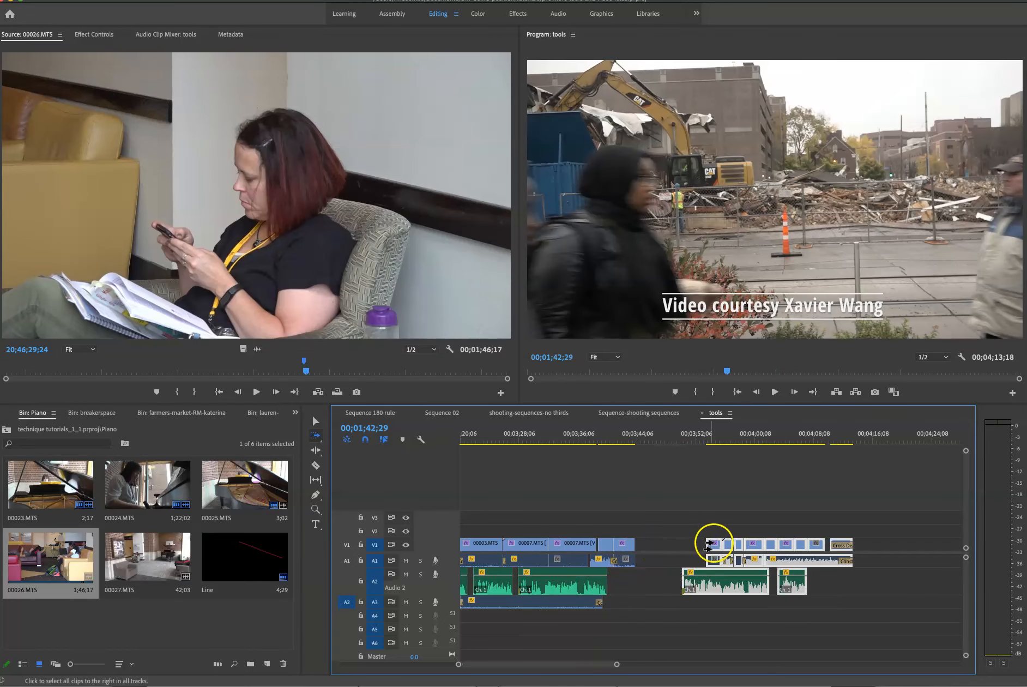
left_click(732, 543)
left_click_drag(717, 543, 647, 548)
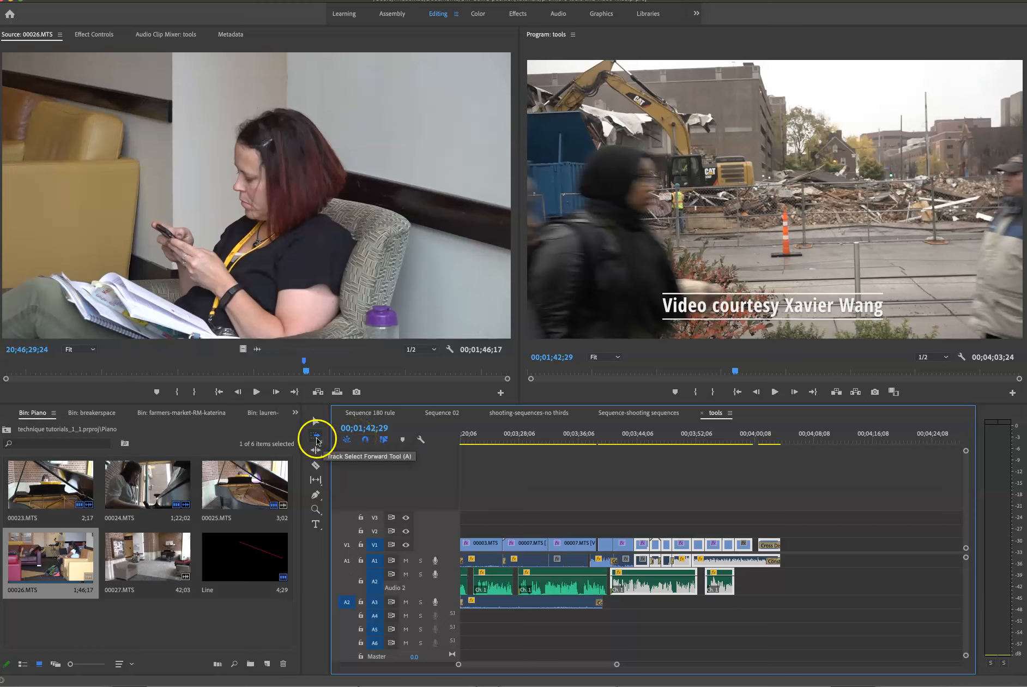
- With Track Select Forward, shift all clips from about 00;03;46;06 onward roughly 13 seconds later and deselect them
left_click_drag(653, 545, 746, 544)
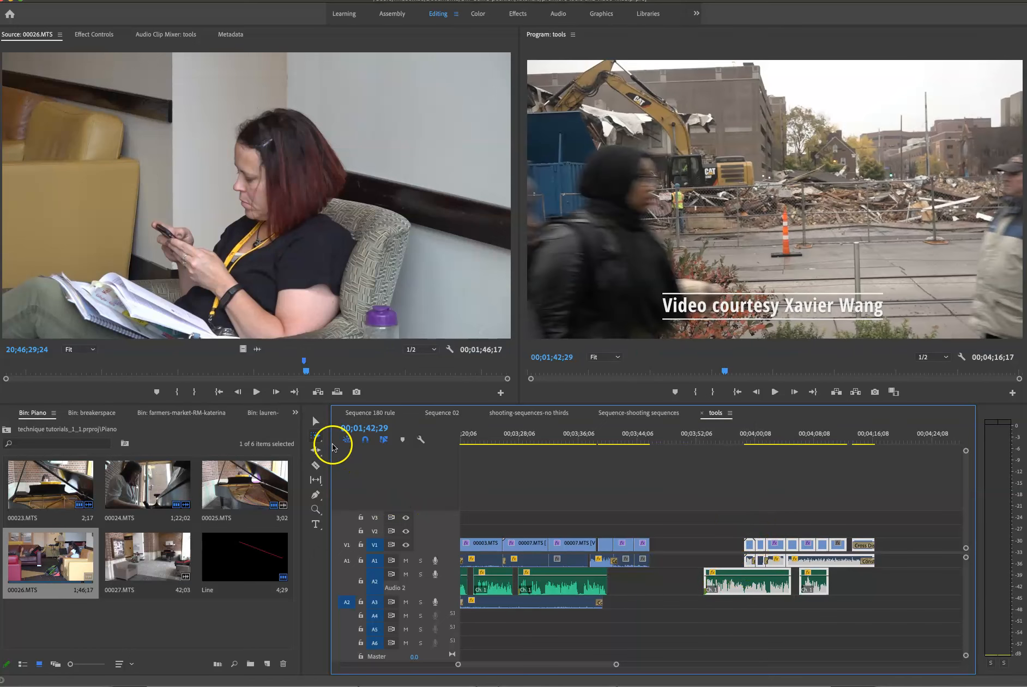
key("v")
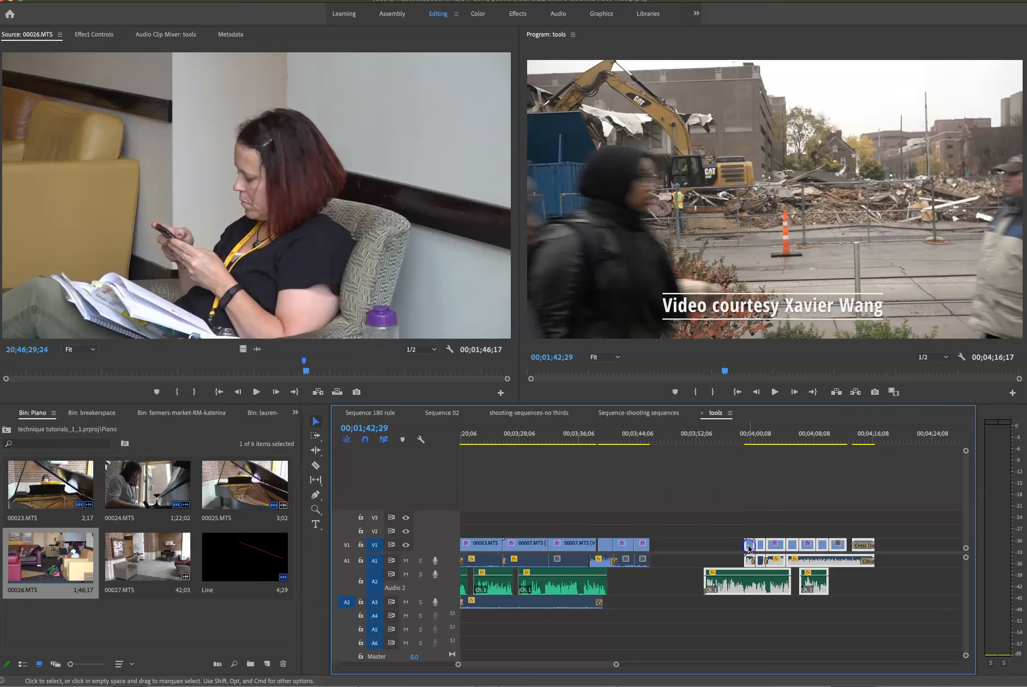
left_click(734, 515)
- Move the first shifted V1 clip with its audio back to 00;03;46;06, nudging it with snapping off to meet the preceding clip
left_click(750, 546)
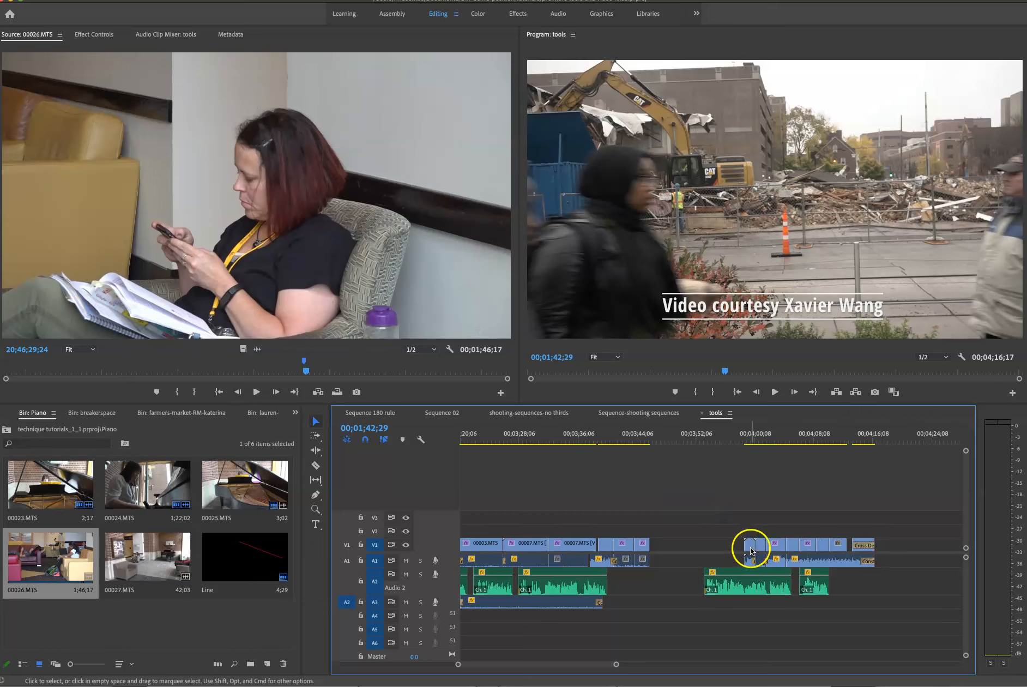
left_click_drag(751, 546, 657, 548)
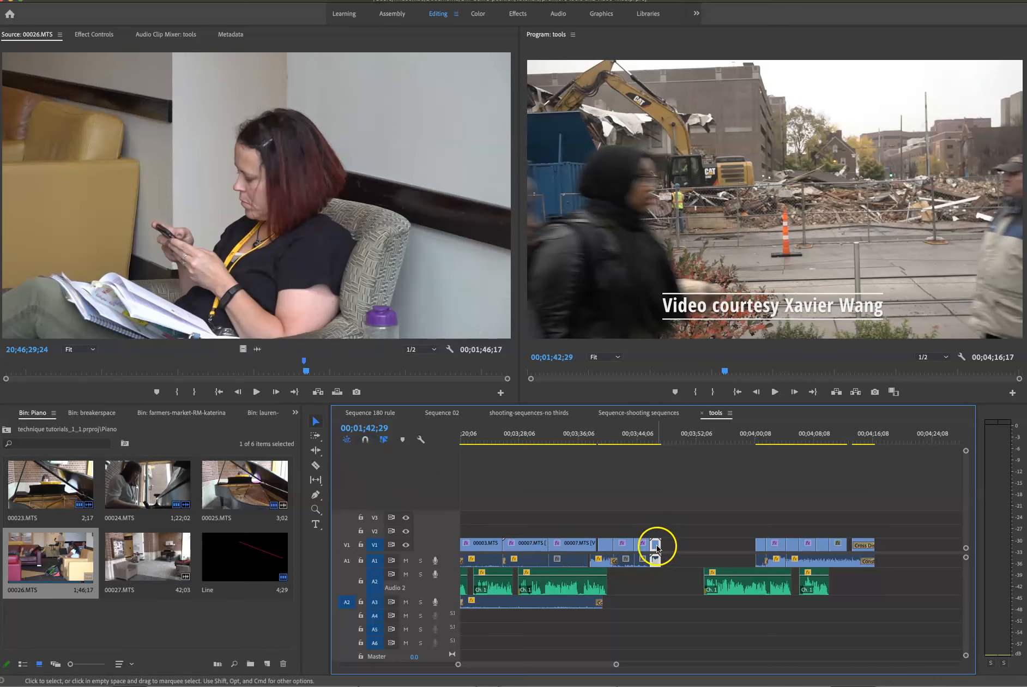
left_click_drag(658, 550, 661, 546)
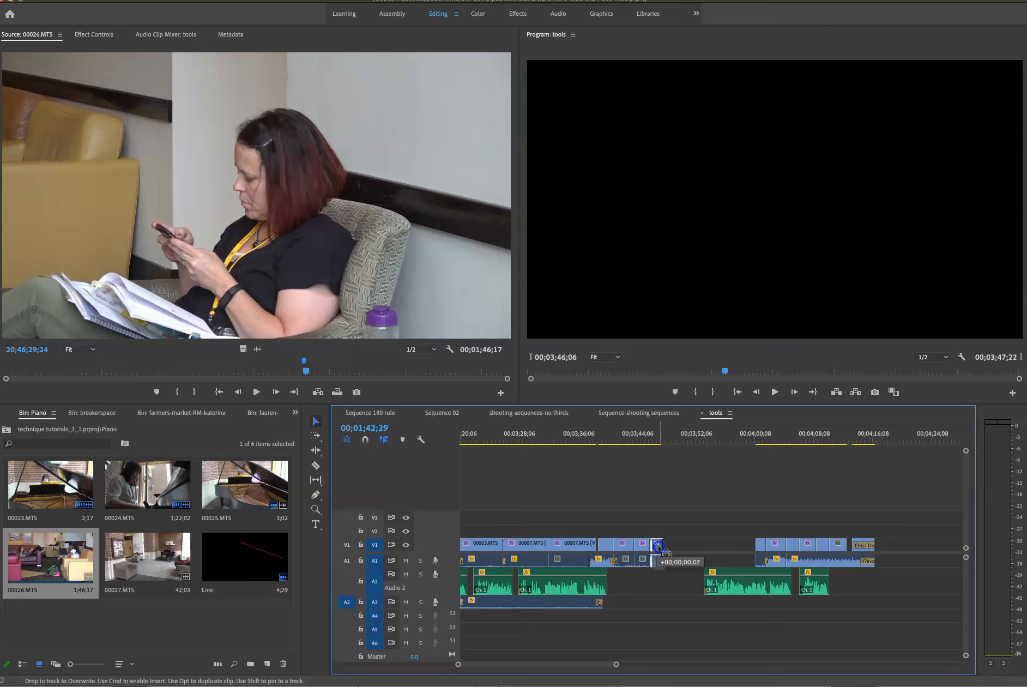
left_click_drag(660, 547, 661, 547)
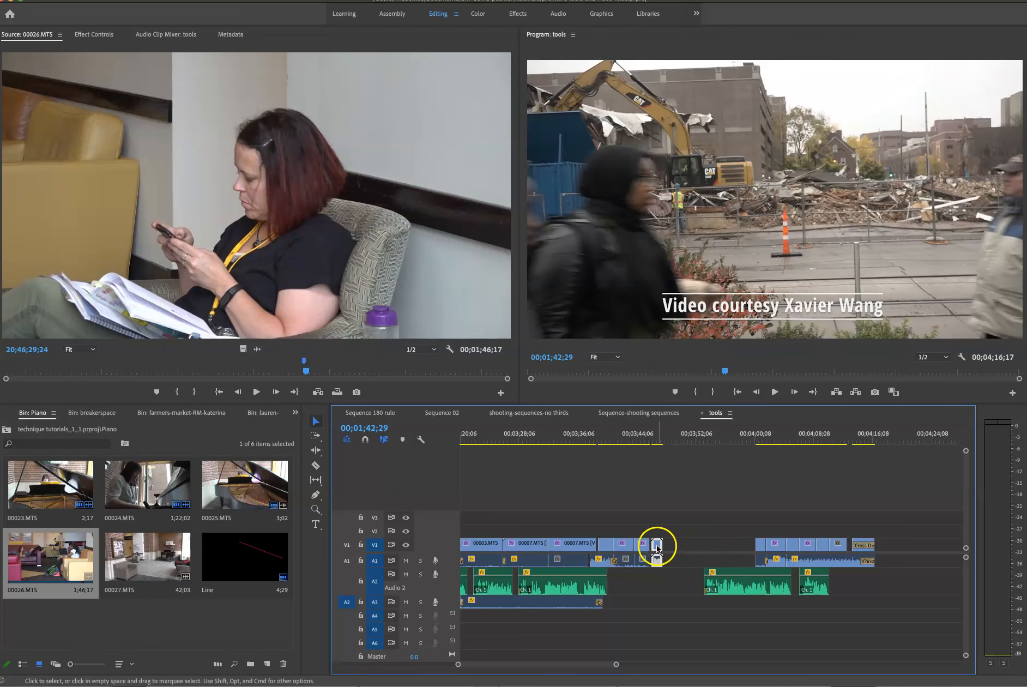
left_click_drag(656, 547, 656, 545)
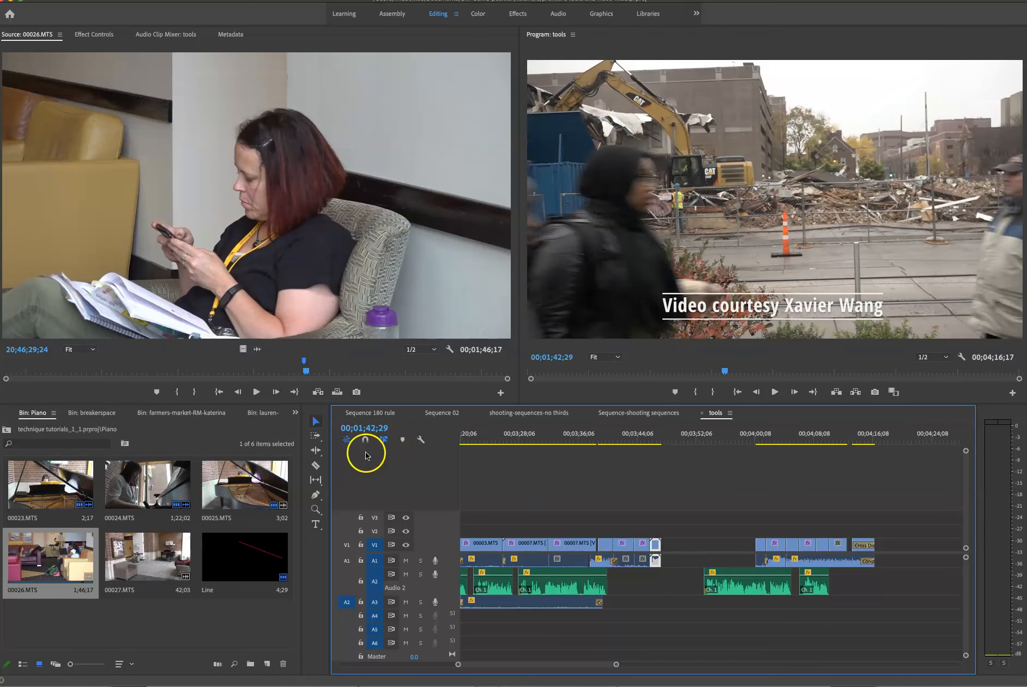
- Toggle the timeline's snapping option
left_click(363, 436)
left_click(364, 441)
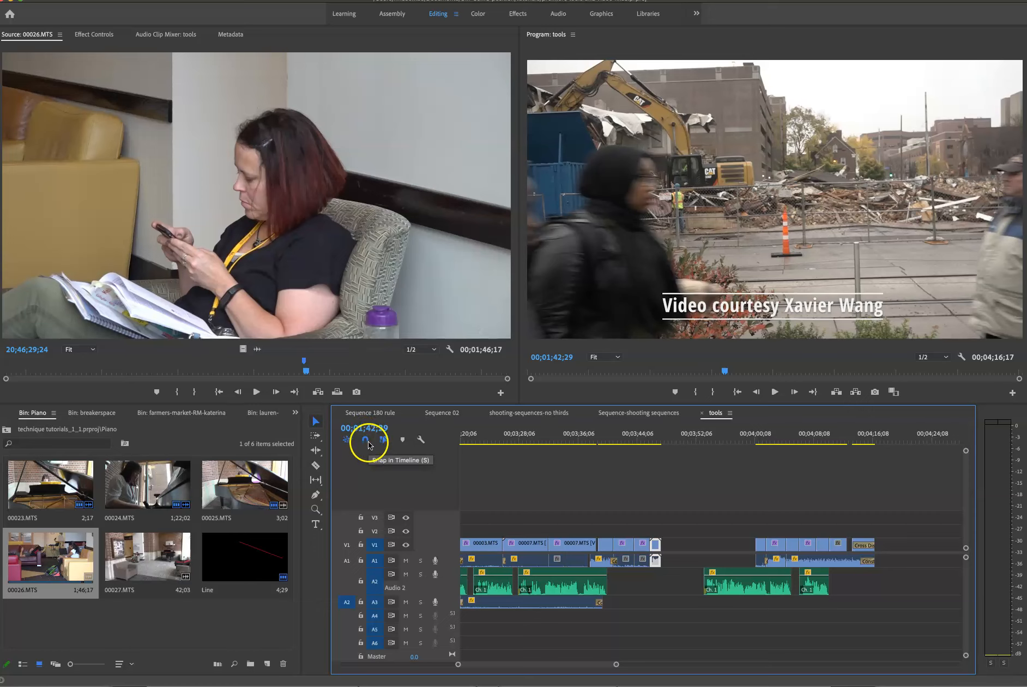